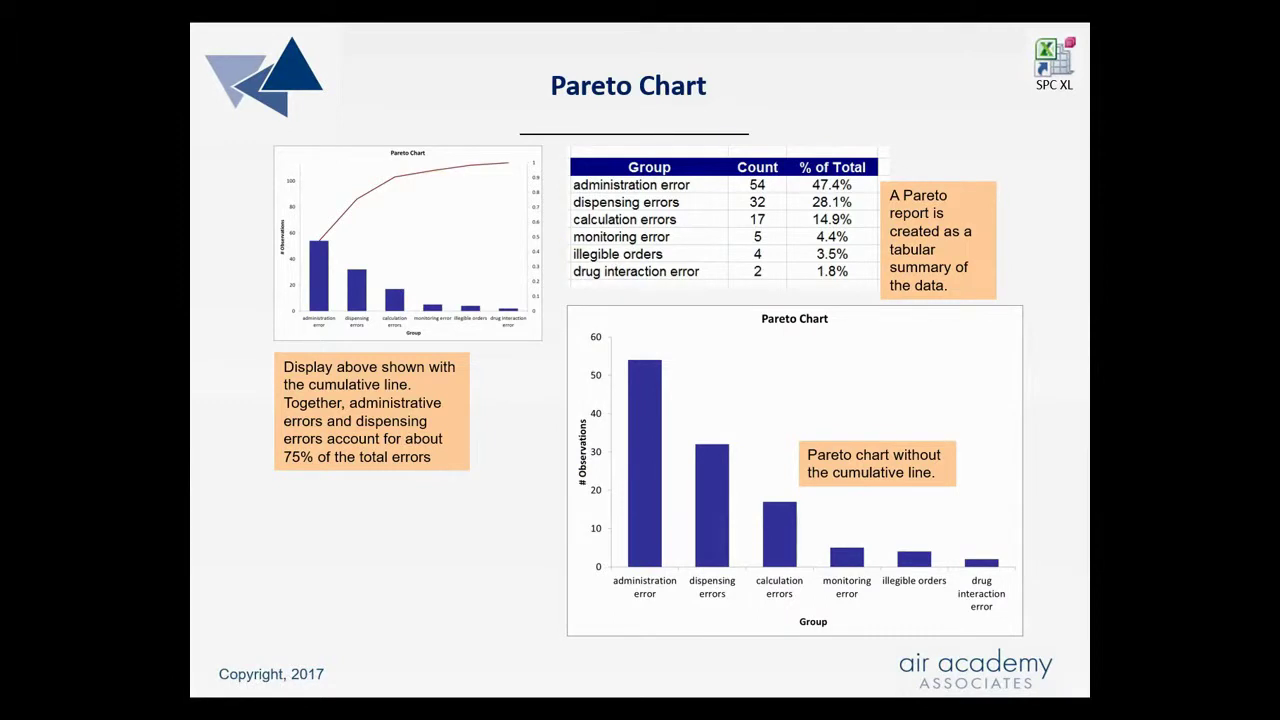
End the slide show and switch to the Pareto Data workbook in Excel
{"action": "key", "text": "Right"}
{"action": "left_click", "coordinate": [193, 390]}
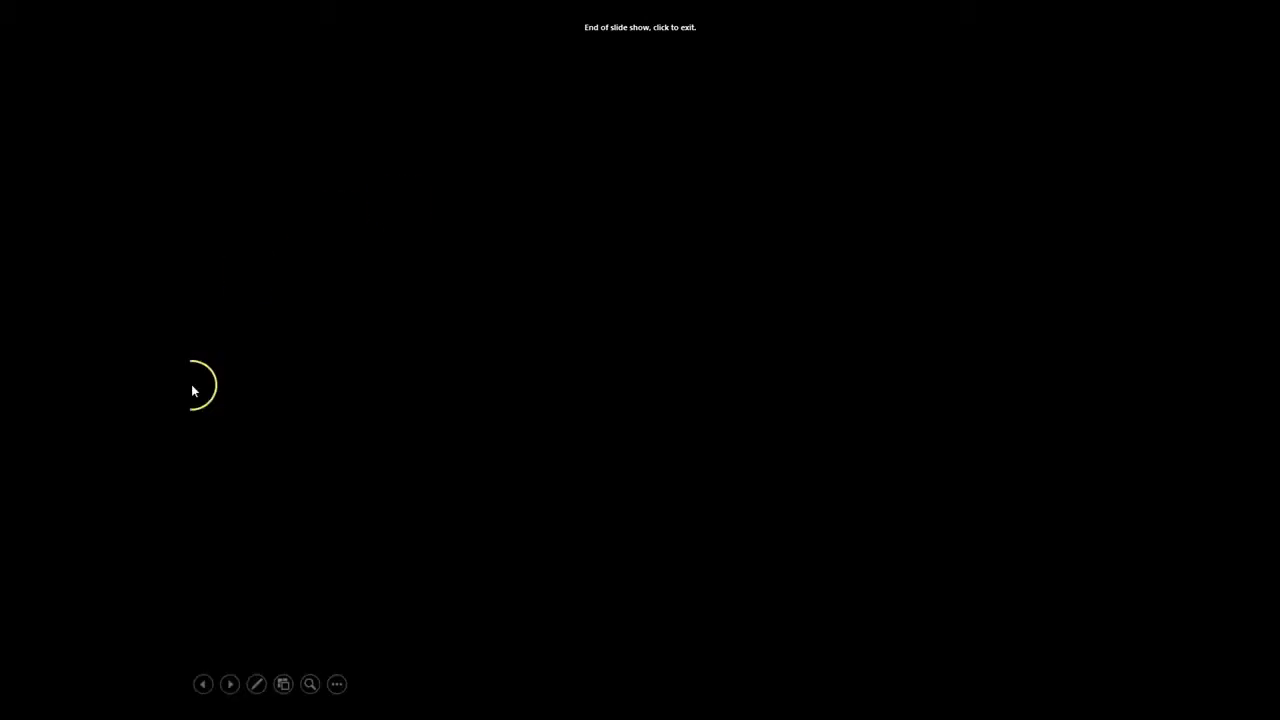
{"action": "left_click", "coordinate": [215, 665]}
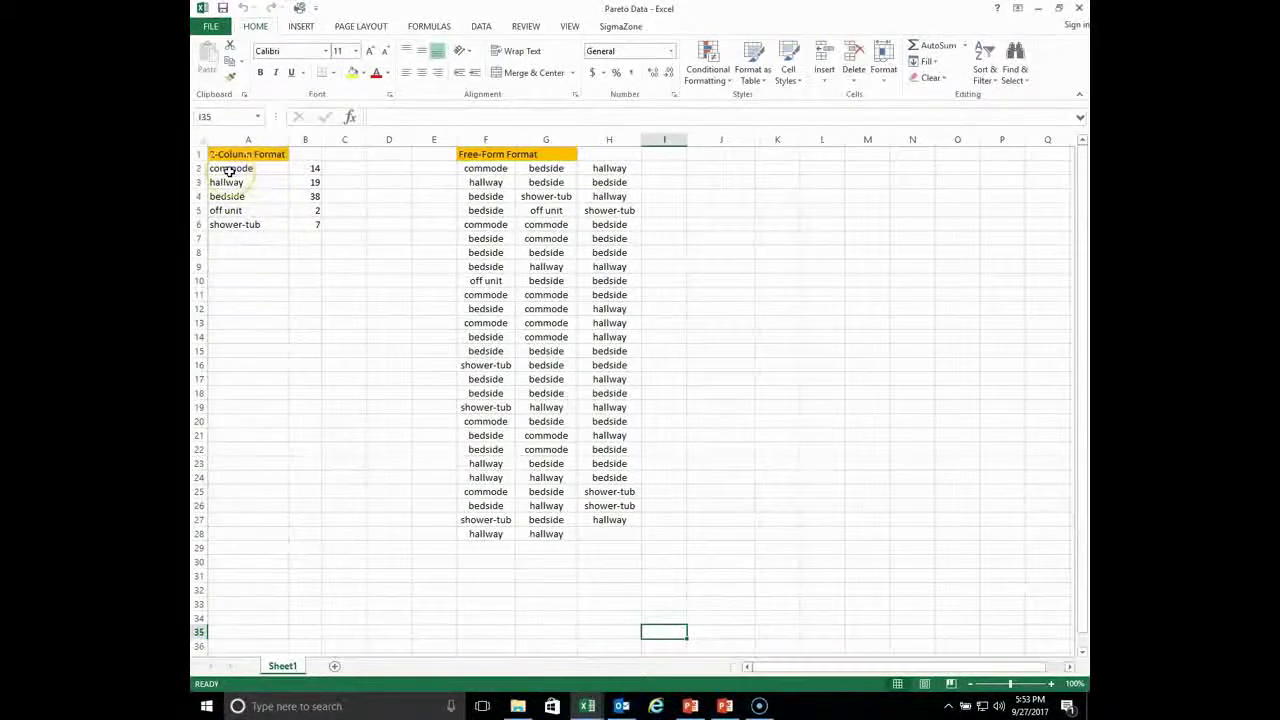
Create an SPC XL Pareto chart from the two-column data in A2:B6 and continue to the Pareto options
{"action": "left_click_drag", "start_coordinate": [237, 168], "coordinate": [318, 226]}
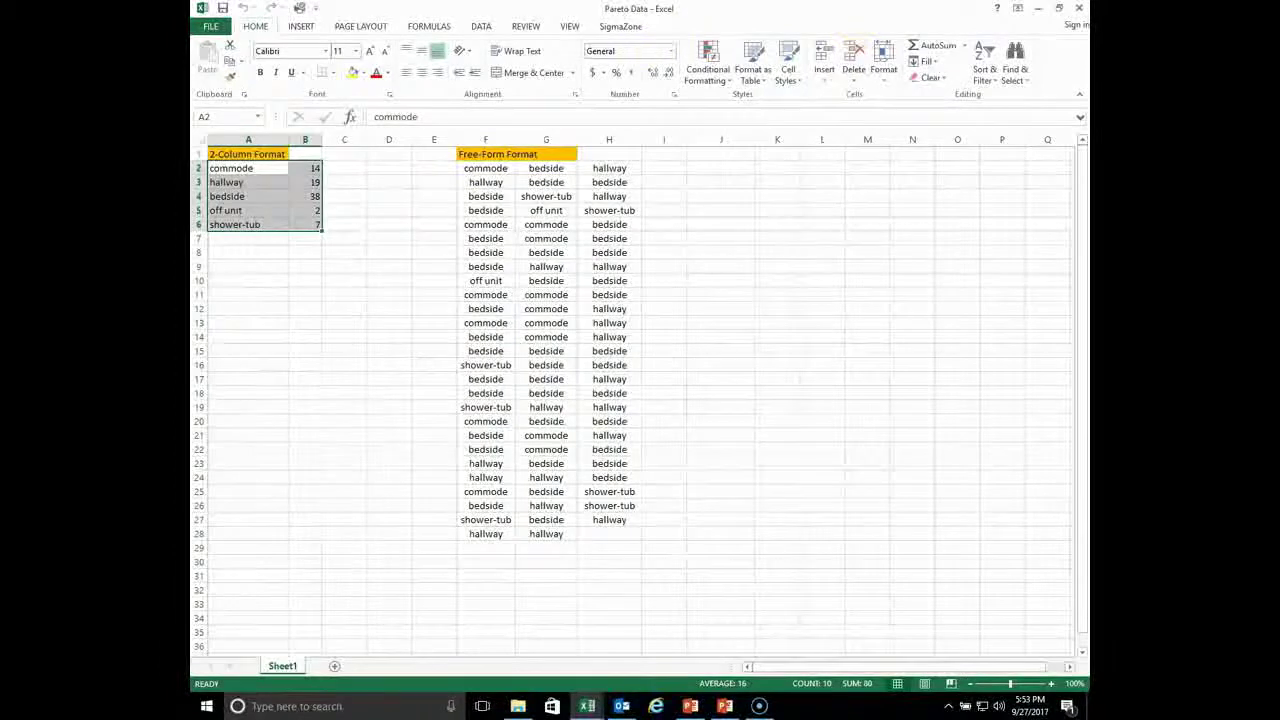
{"action": "left_click", "coordinate": [624, 27]}
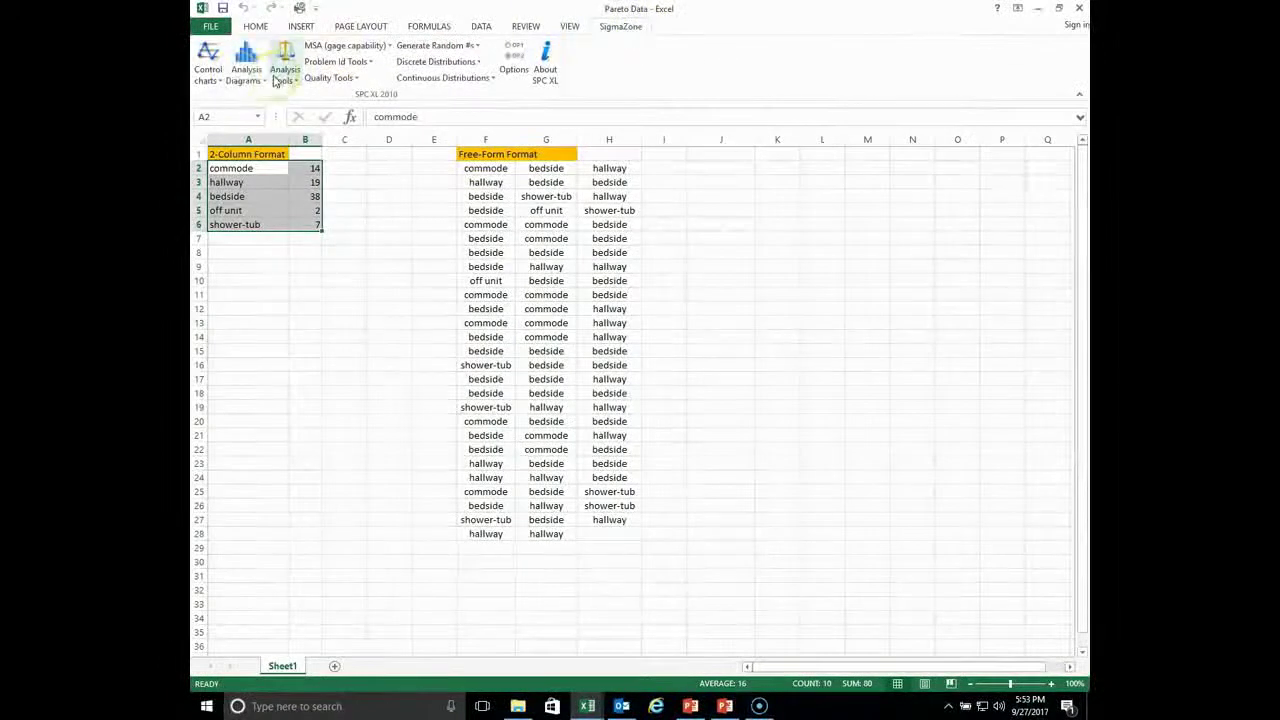
{"action": "left_click", "coordinate": [238, 80]}
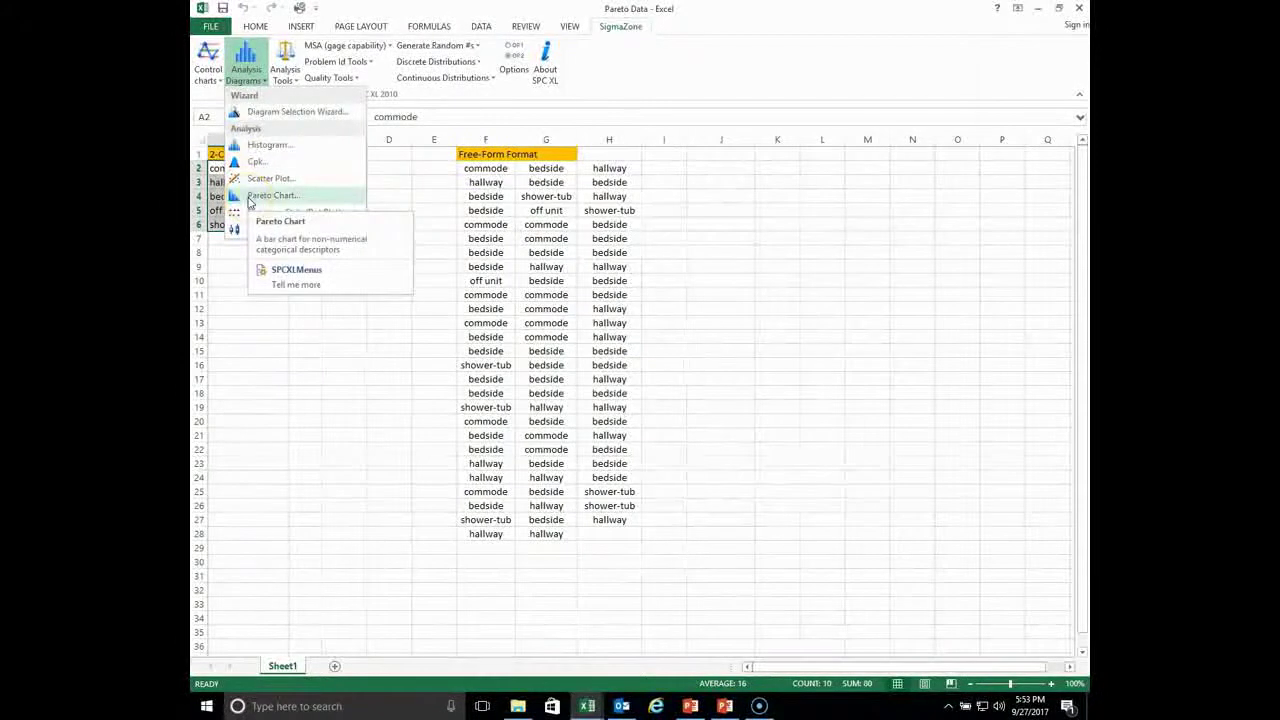
{"action": "left_click", "coordinate": [262, 196]}
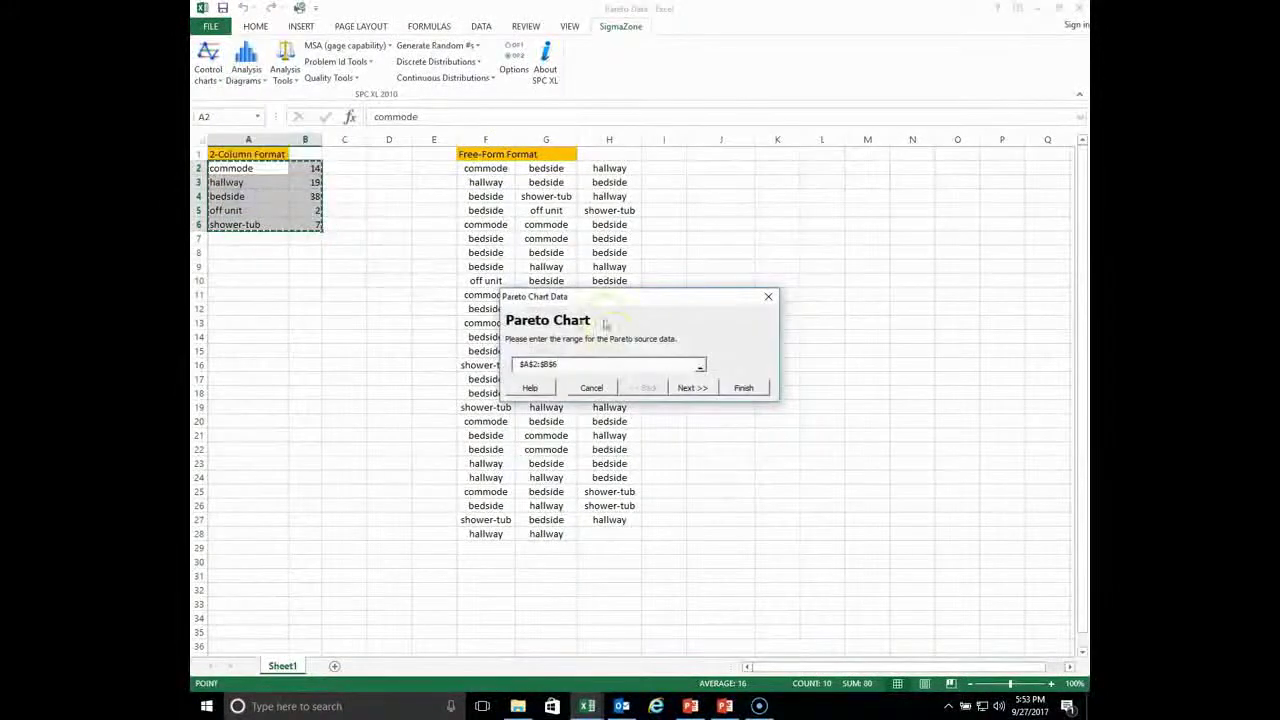
{"action": "left_click", "coordinate": [622, 322]}
{"action": "left_click_drag", "start_coordinate": [648, 302], "coordinate": [834, 297]}
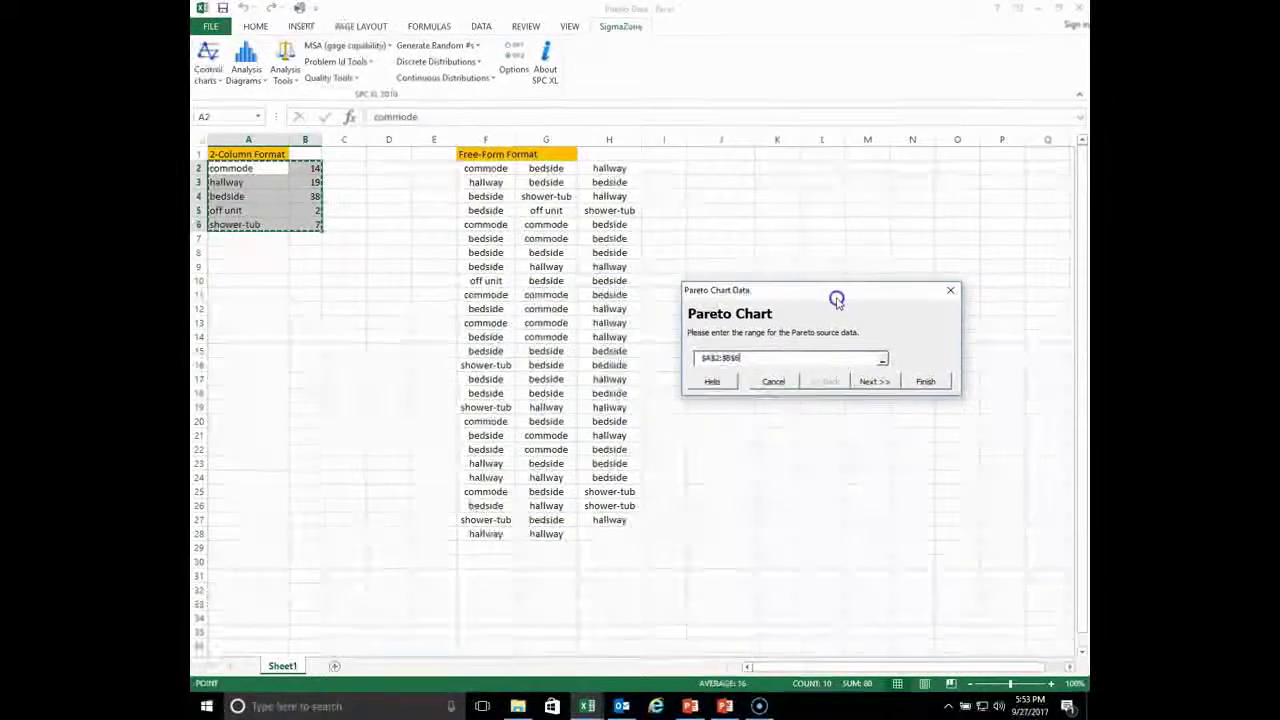
{"action": "left_click", "coordinate": [883, 386]}
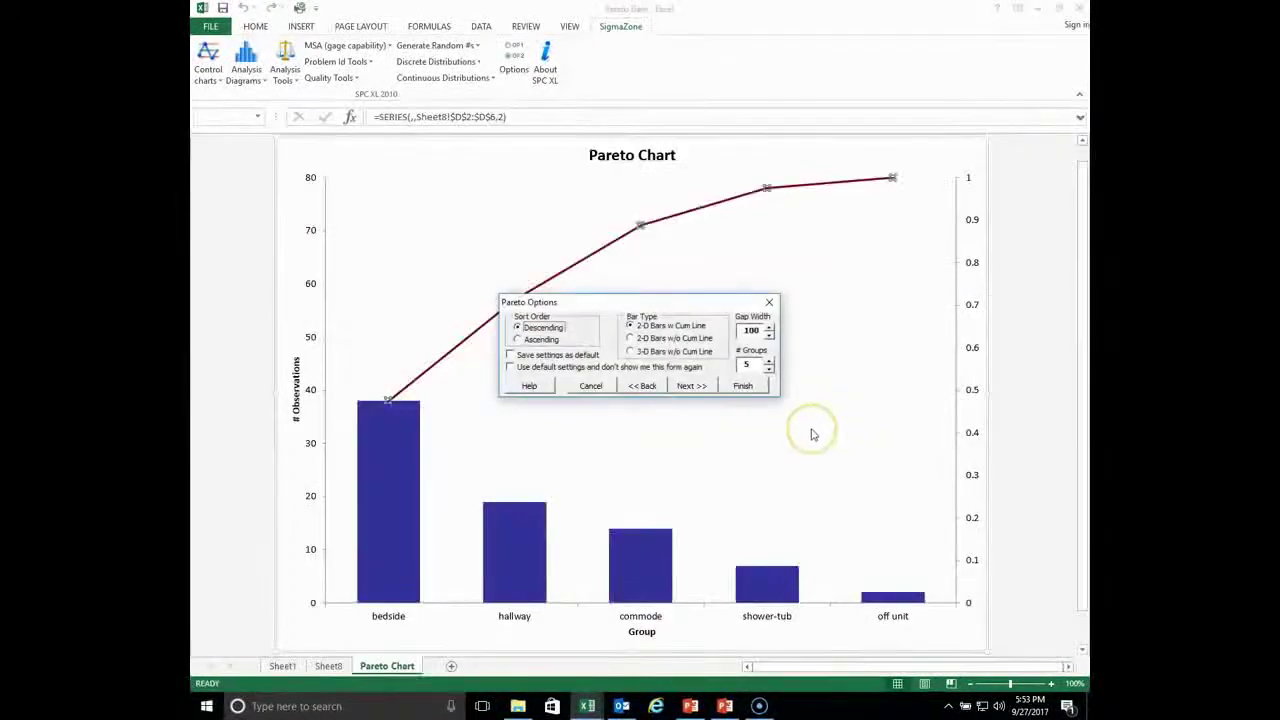
Switch the Pareto chart's bar type to 2-D Bars w/o Cum Line, keeping the options dialog clear of the chart
{"action": "left_click_drag", "start_coordinate": [674, 306], "coordinate": [805, 300]}
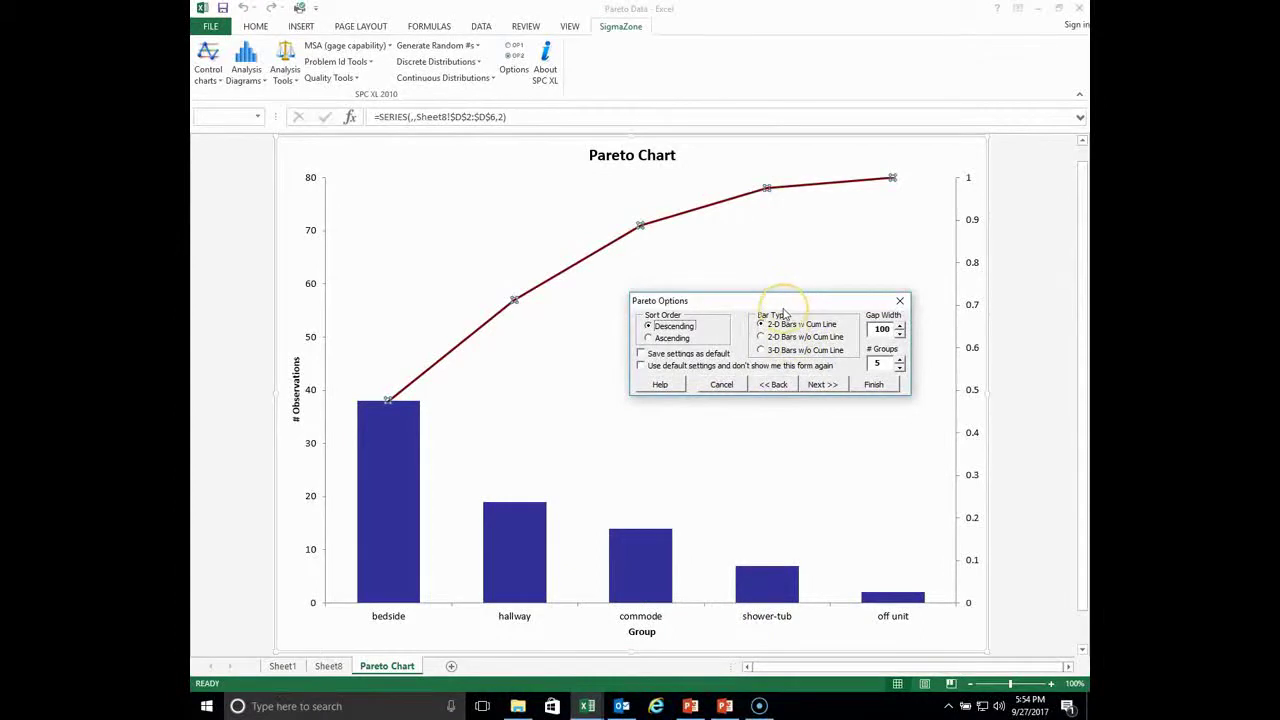
{"action": "left_click_drag", "start_coordinate": [786, 300], "coordinate": [772, 396]}
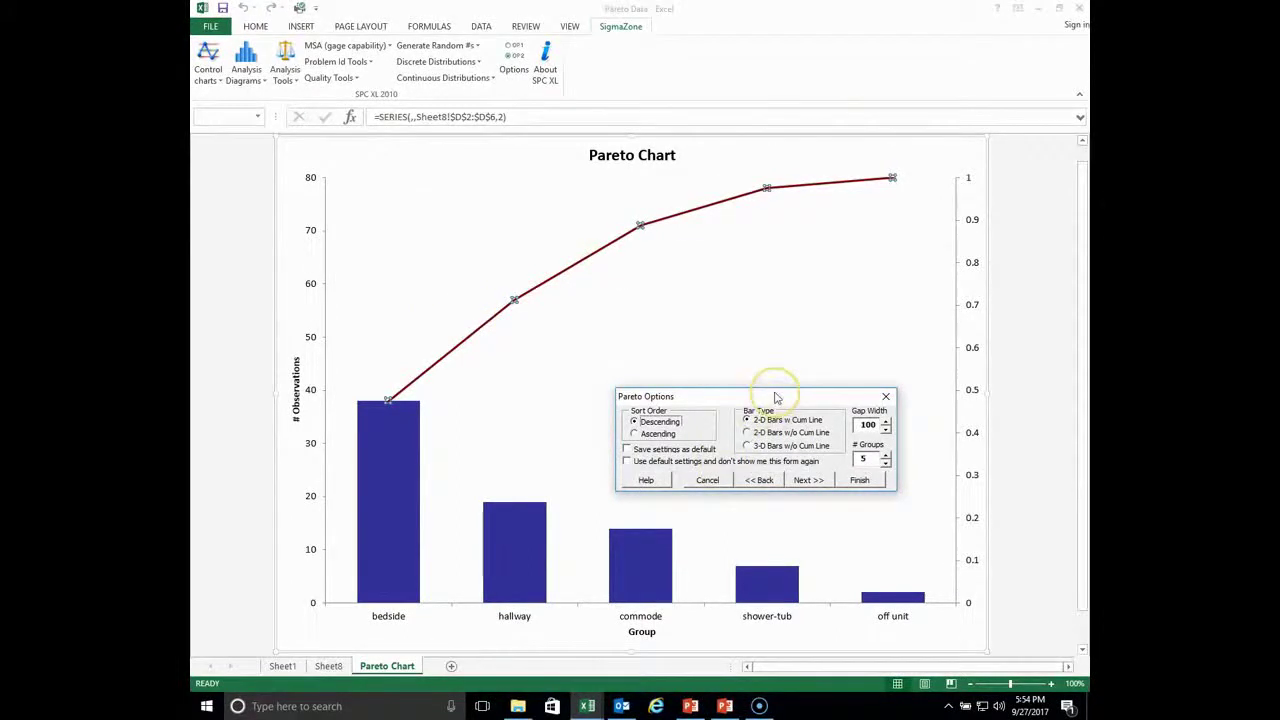
{"action": "left_click_drag", "start_coordinate": [771, 395], "coordinate": [795, 294]}
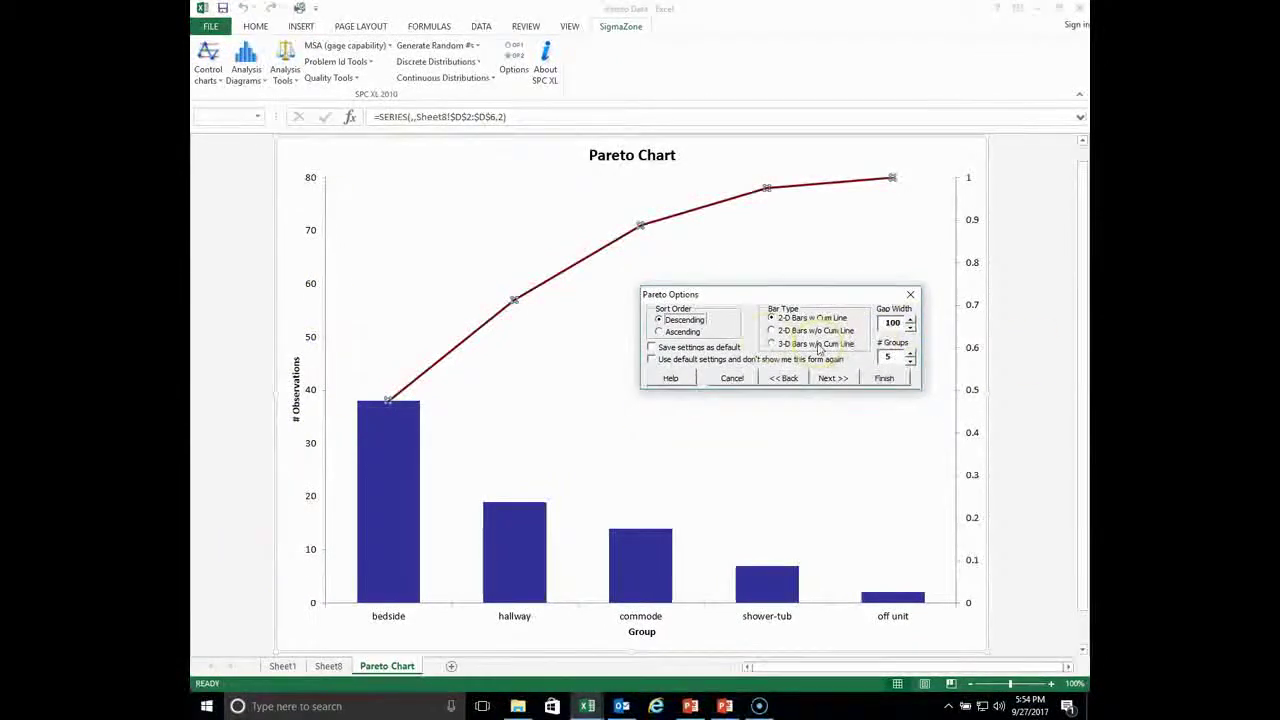
{"action": "left_click", "coordinate": [772, 330]}
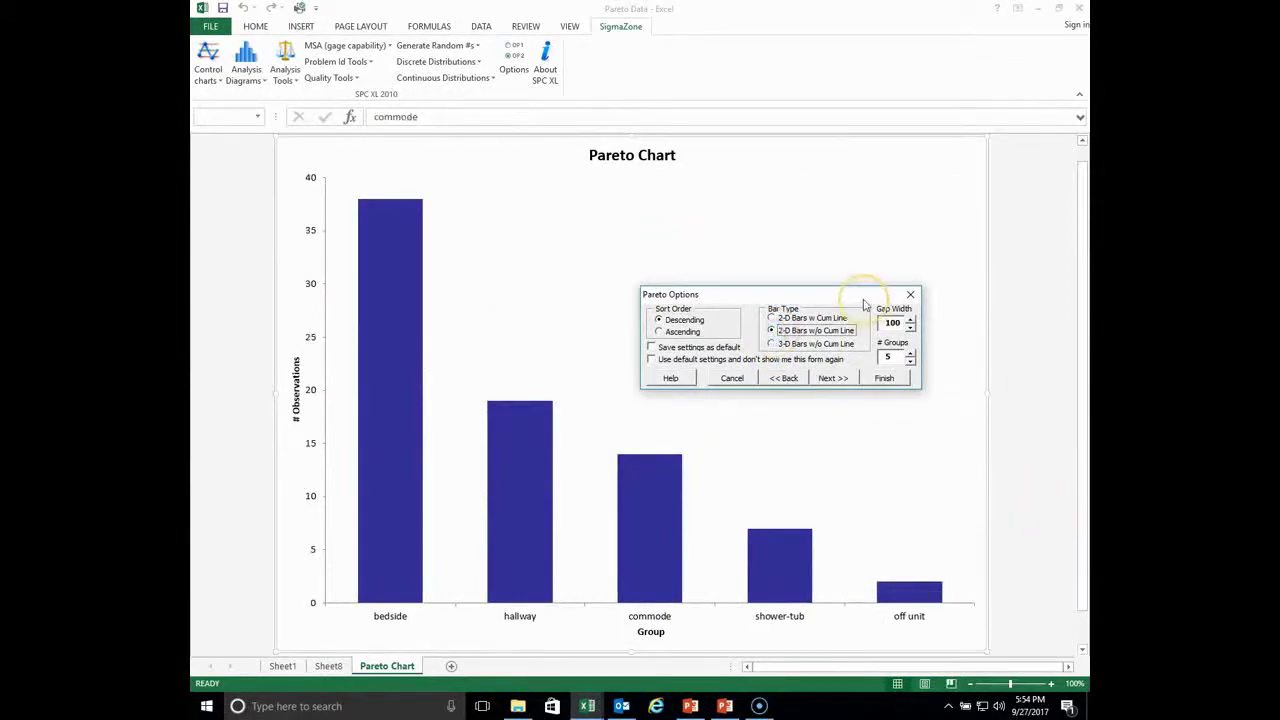
{"action": "left_click_drag", "start_coordinate": [863, 300], "coordinate": [879, 244]}
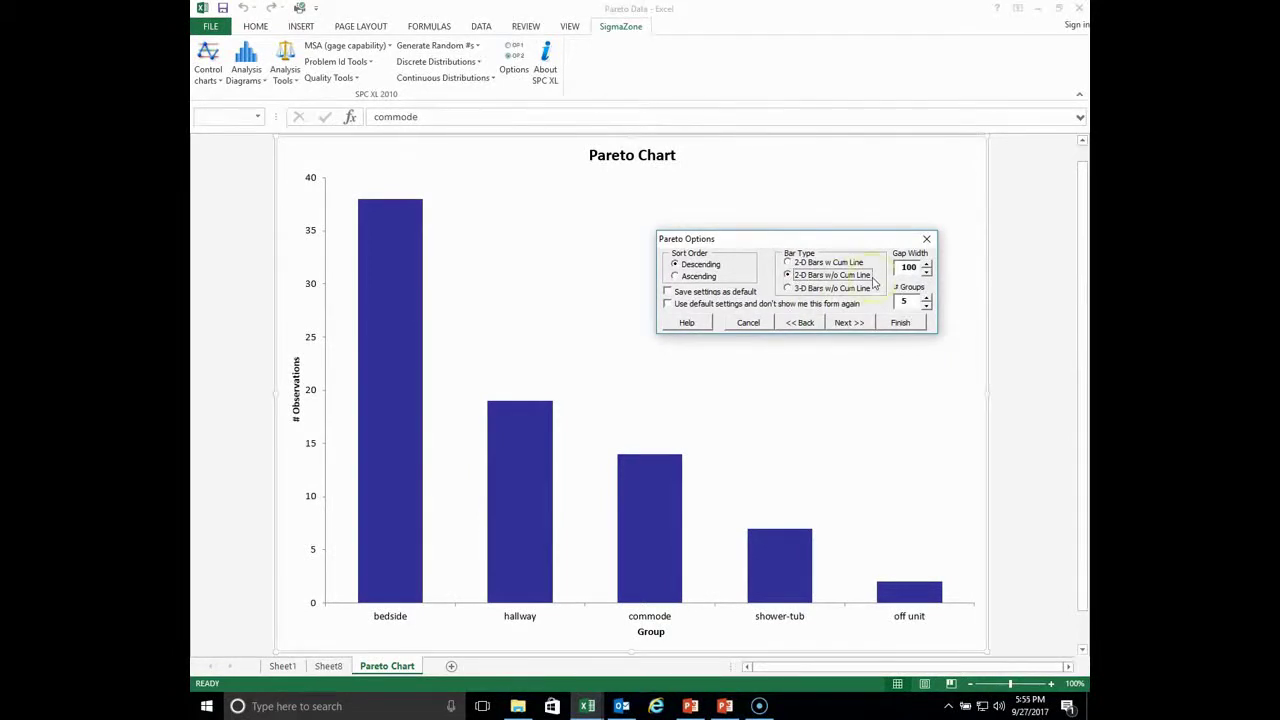
Switch the bar type to 3-D Bars w/o Cum Line and raise the gap width to 130
{"action": "left_click", "coordinate": [791, 289]}
{"action": "left_click_drag", "start_coordinate": [835, 245], "coordinate": [797, 225]}
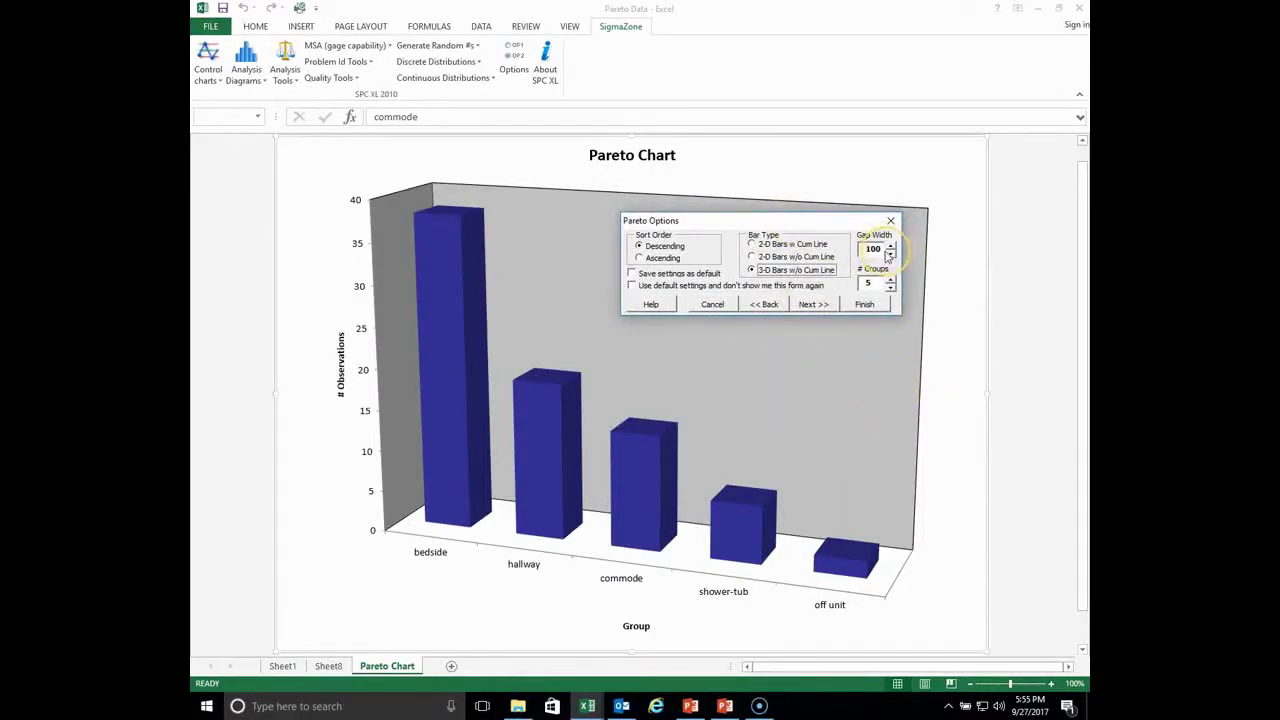
{"action": "left_click", "coordinate": [890, 257]}
{"action": "left_click", "coordinate": [890, 257]}
{"action": "left_click", "coordinate": [890, 257]}
{"action": "left_click", "coordinate": [890, 257]}
{"action": "left_click", "coordinate": [890, 247]}
{"action": "left_click", "coordinate": [890, 247]}
{"action": "left_click", "coordinate": [890, 247]}
{"action": "left_click", "coordinate": [890, 247]}
{"action": "left_click", "coordinate": [890, 247]}
{"action": "left_click", "coordinate": [890, 247]}
{"action": "left_click", "coordinate": [890, 247]}
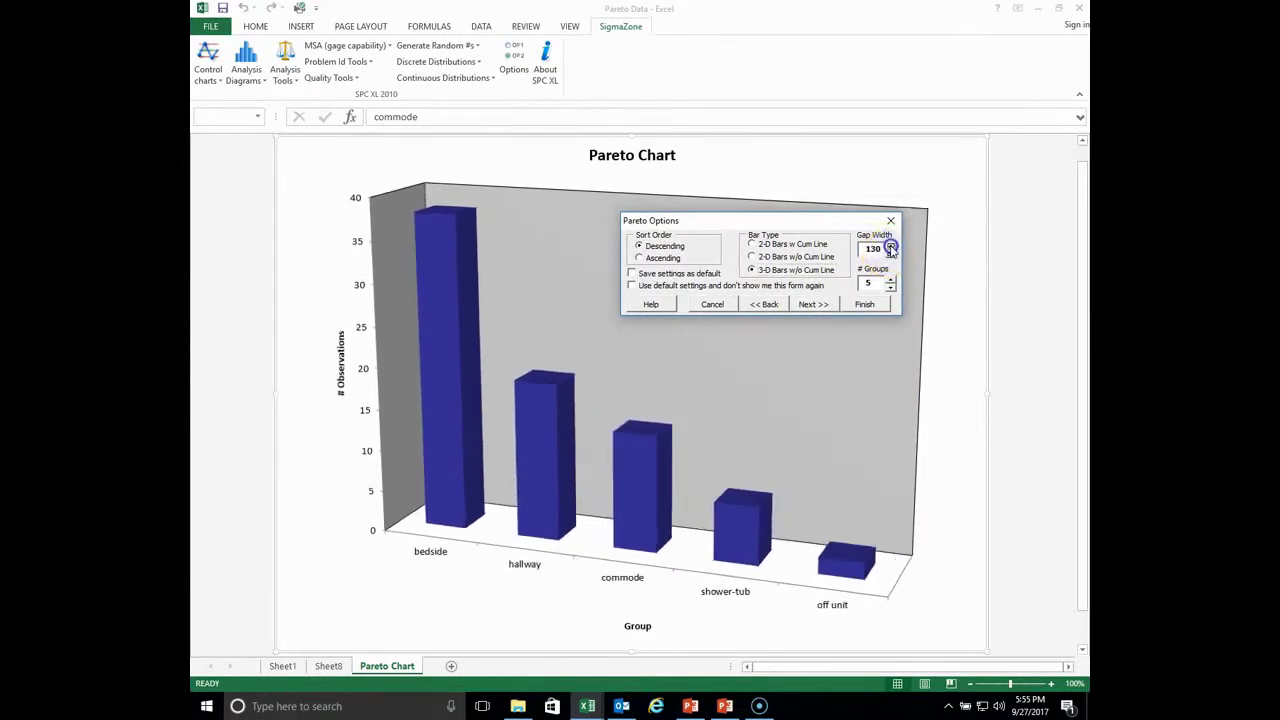
Lower the gap width to 90 and return it to 100
{"action": "left_click", "coordinate": [890, 256]}
{"action": "left_click", "coordinate": [890, 256]}
{"action": "left_click", "coordinate": [890, 256]}
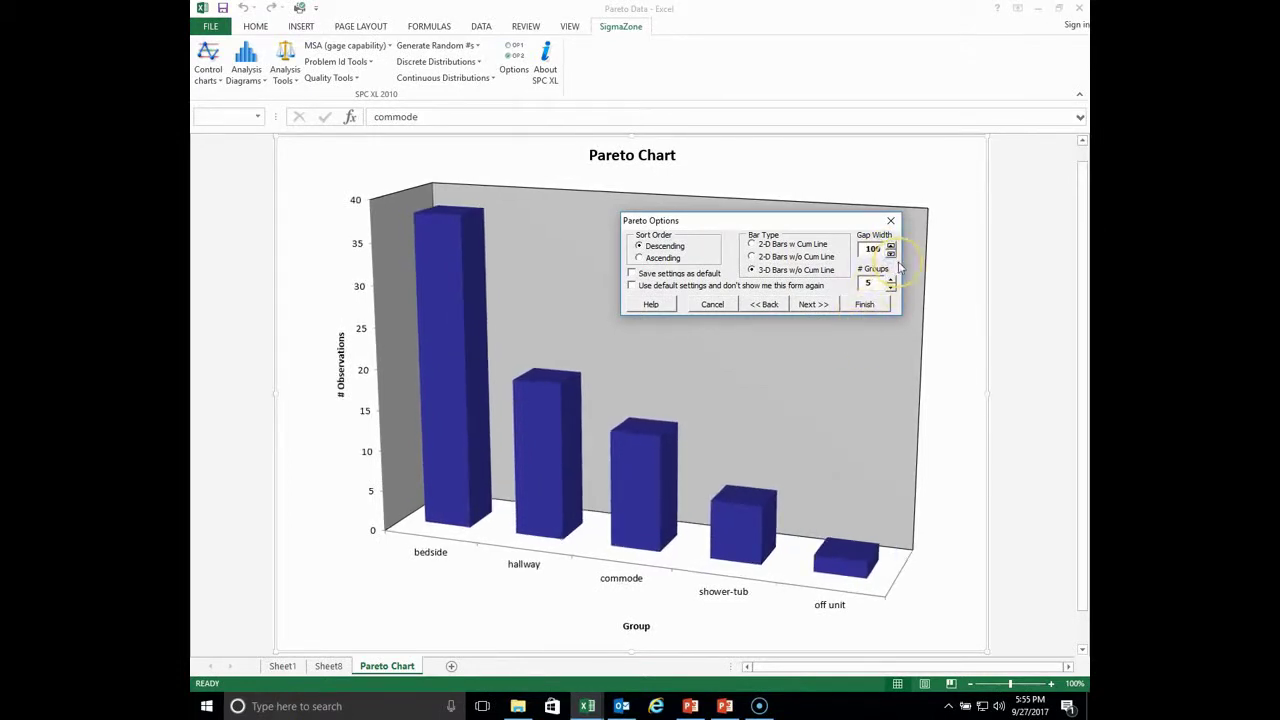
{"action": "left_click", "coordinate": [890, 256]}
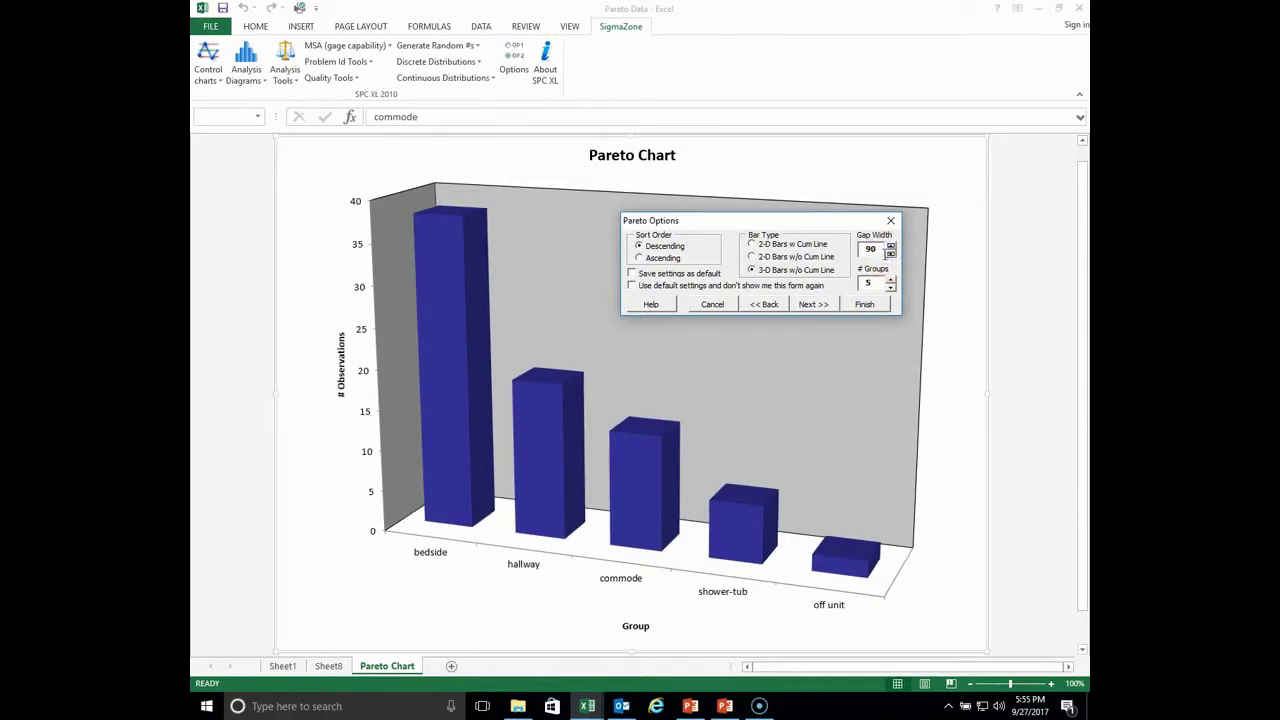
{"action": "left_click", "coordinate": [890, 245]}
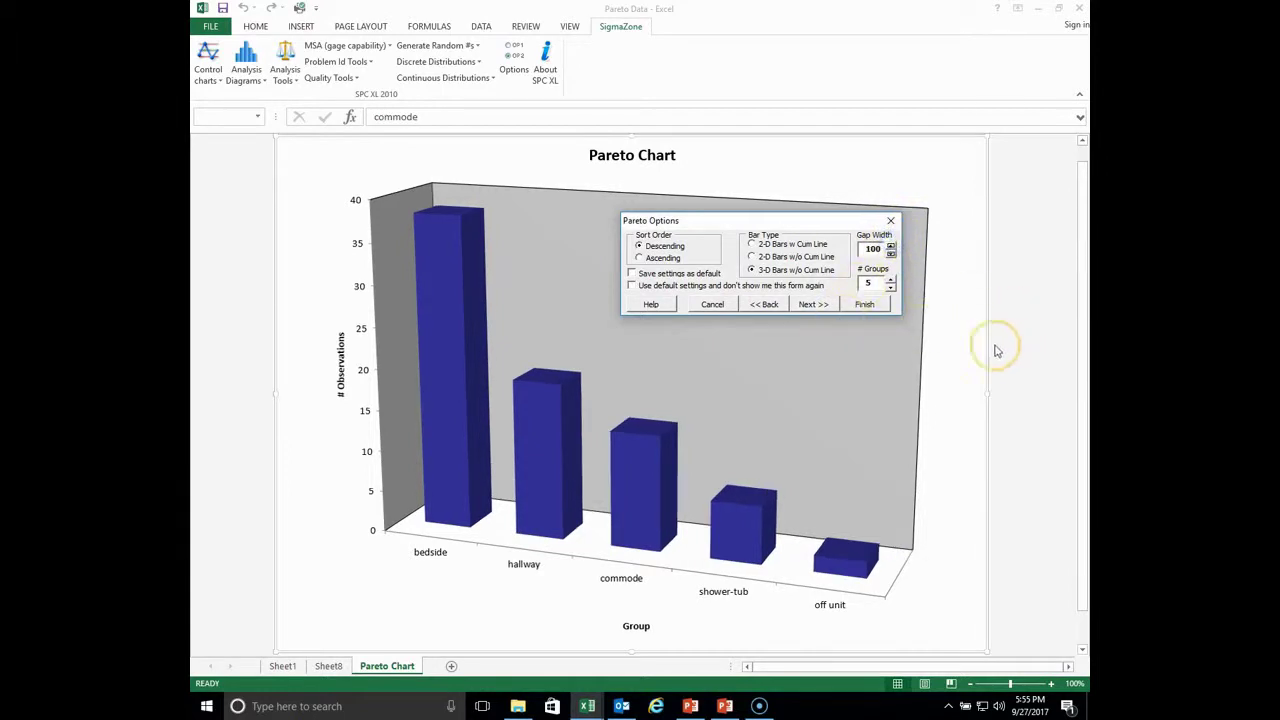
Try reducing the chart to 4 groups, restore 5 groups, and reduce it to 4 again
{"action": "left_click", "coordinate": [890, 288]}
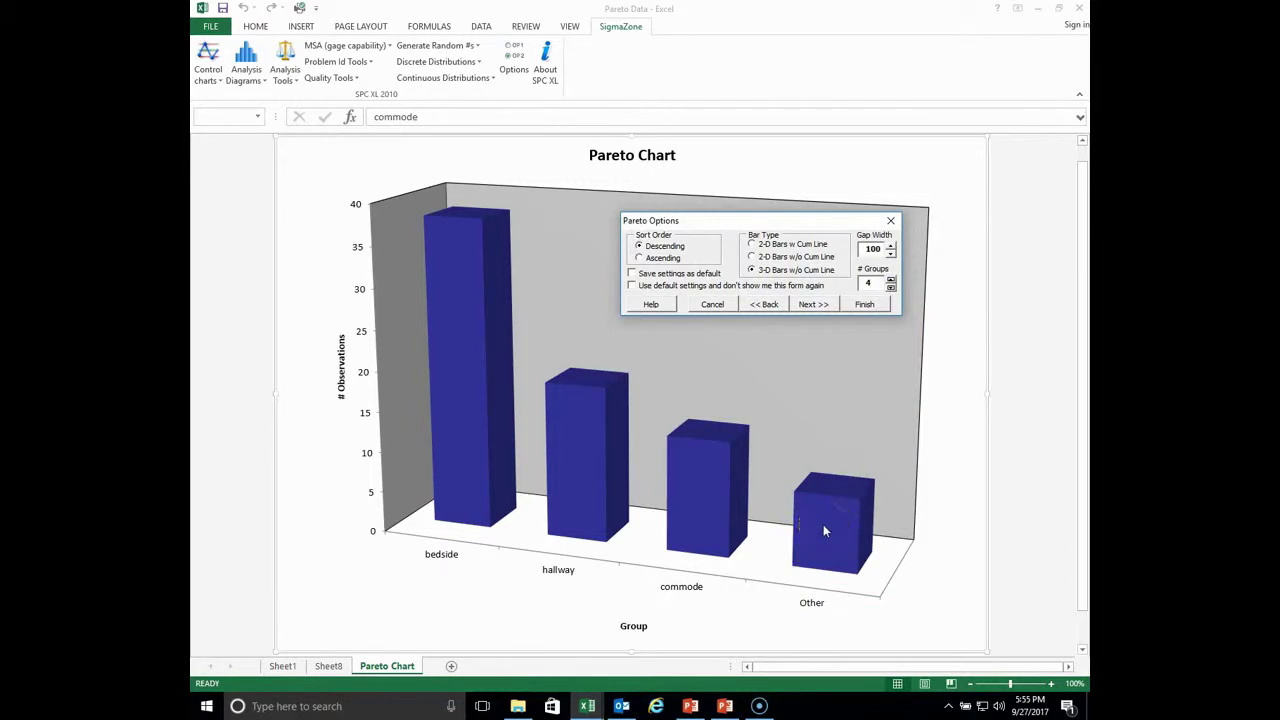
{"action": "left_click", "coordinate": [891, 281]}
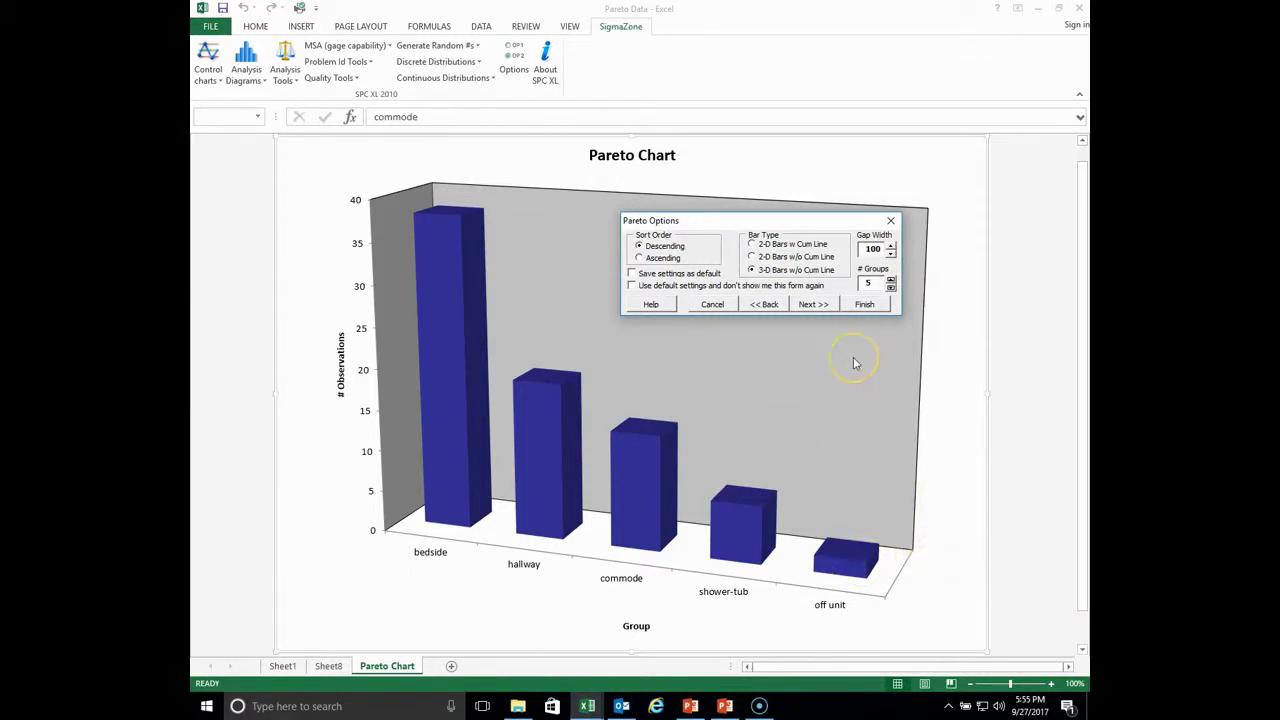
{"action": "left_click", "coordinate": [891, 288]}
{"action": "left_click", "coordinate": [891, 288]}
{"action": "left_click", "coordinate": [891, 289]}
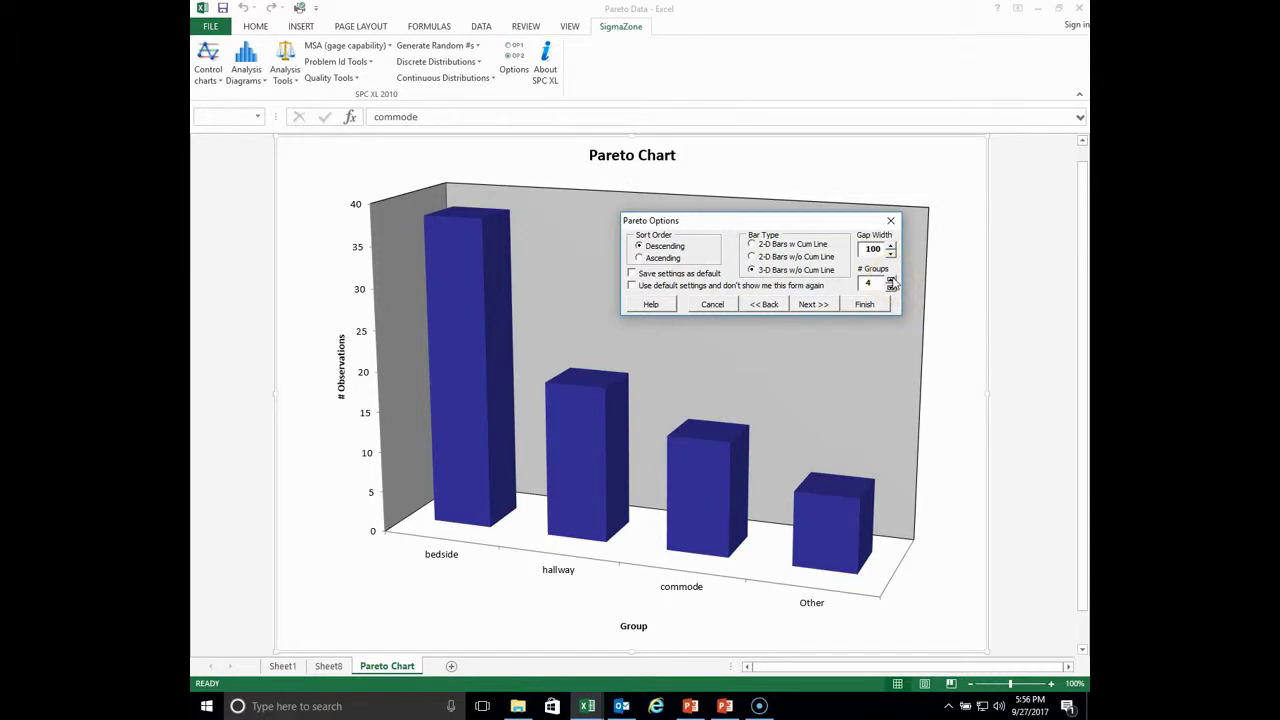
{"action": "left_click", "coordinate": [834, 562]}
Set the bar type to 2-D Bars w/o Cum Line and move the options dialog away from the bars
{"action": "left_click", "coordinate": [752, 257]}
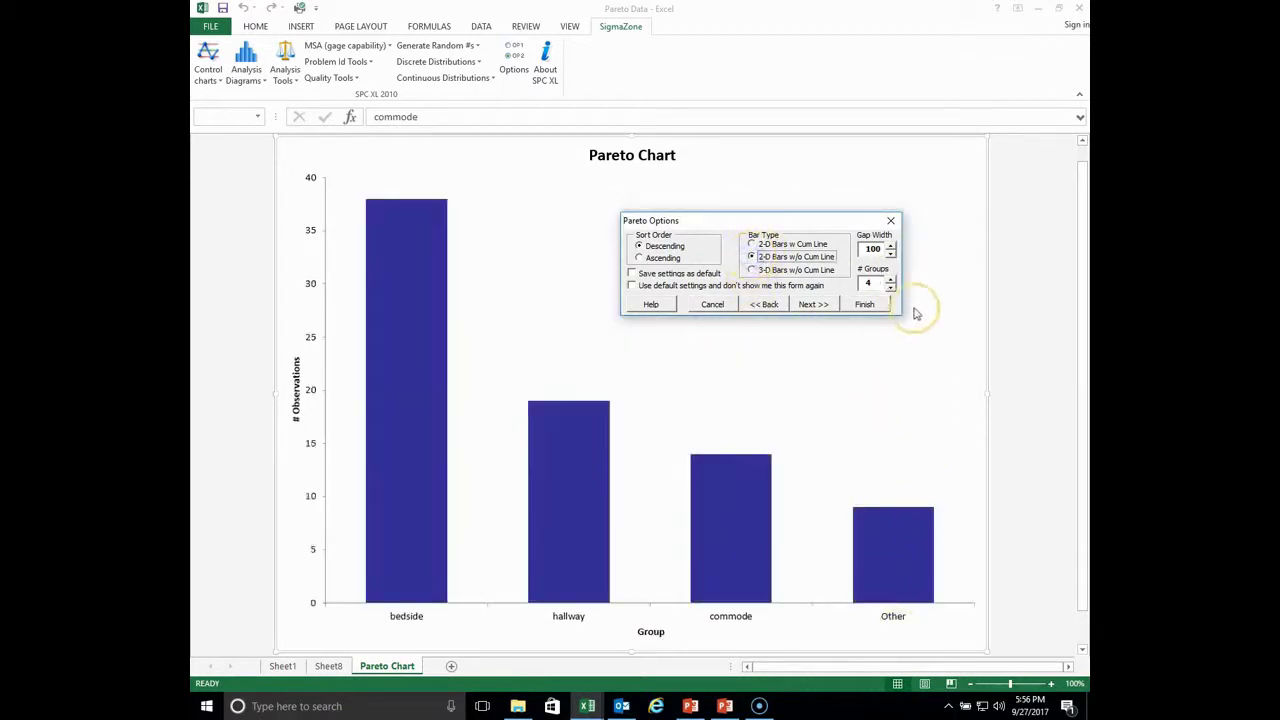
{"action": "left_click", "coordinate": [752, 394]}
{"action": "left_click", "coordinate": [819, 220]}
{"action": "left_click_drag", "start_coordinate": [819, 220], "coordinate": [885, 200]}
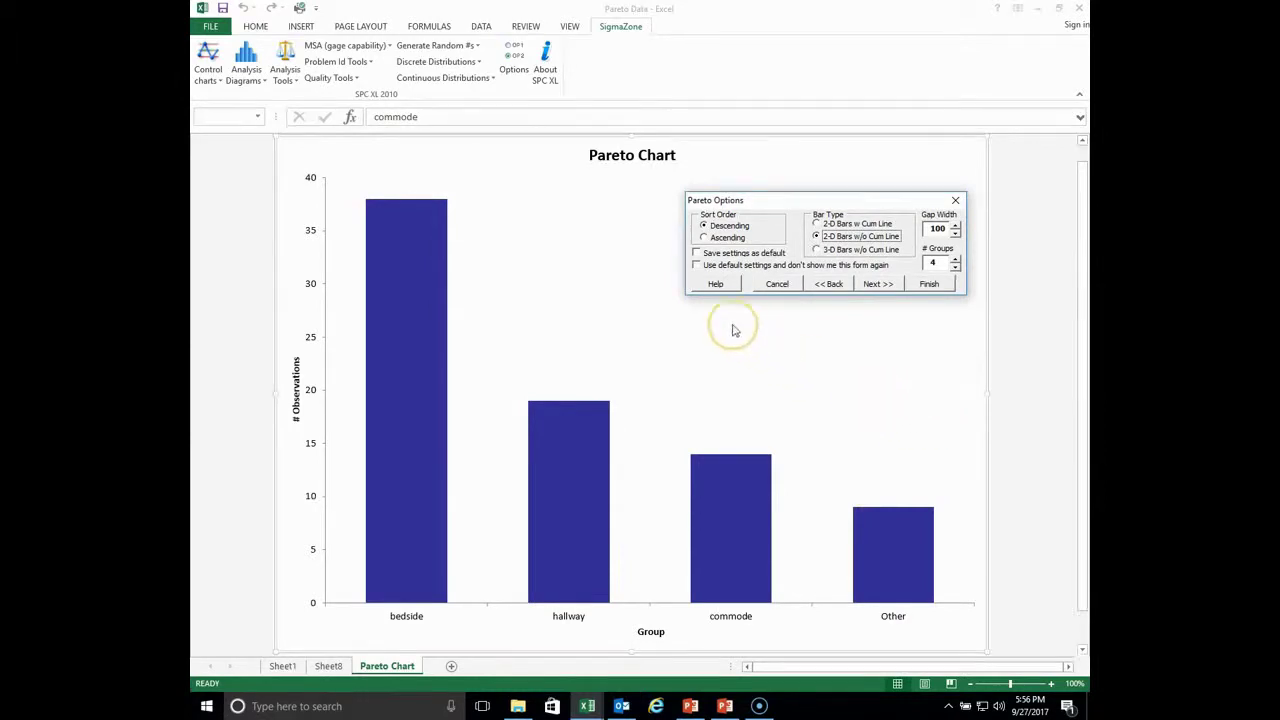
Sort the bars in ascending order and set the number of groups to 5
{"action": "left_click", "coordinate": [704, 238]}
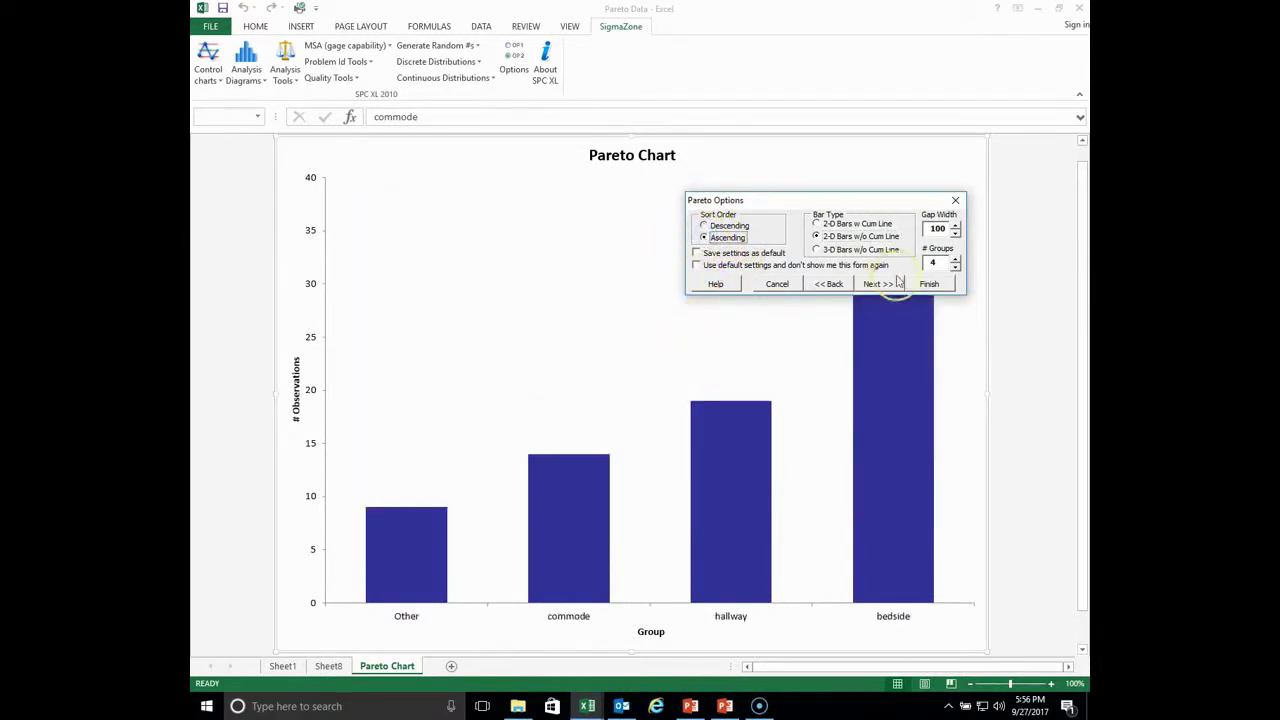
{"action": "left_click", "coordinate": [955, 258]}
{"action": "left_click_drag", "start_coordinate": [882, 207], "coordinate": [726, 217]}
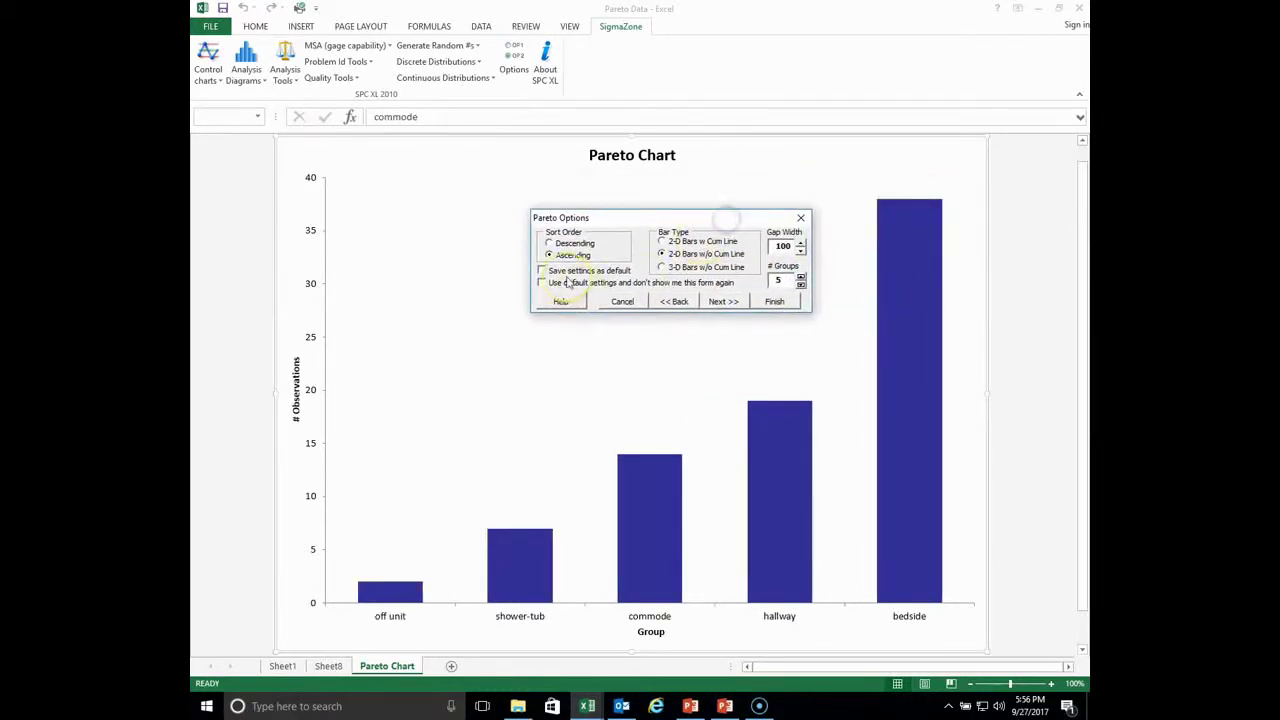
Set the sort order back to Descending and continue to the title names settings
{"action": "left_click", "coordinate": [550, 247]}
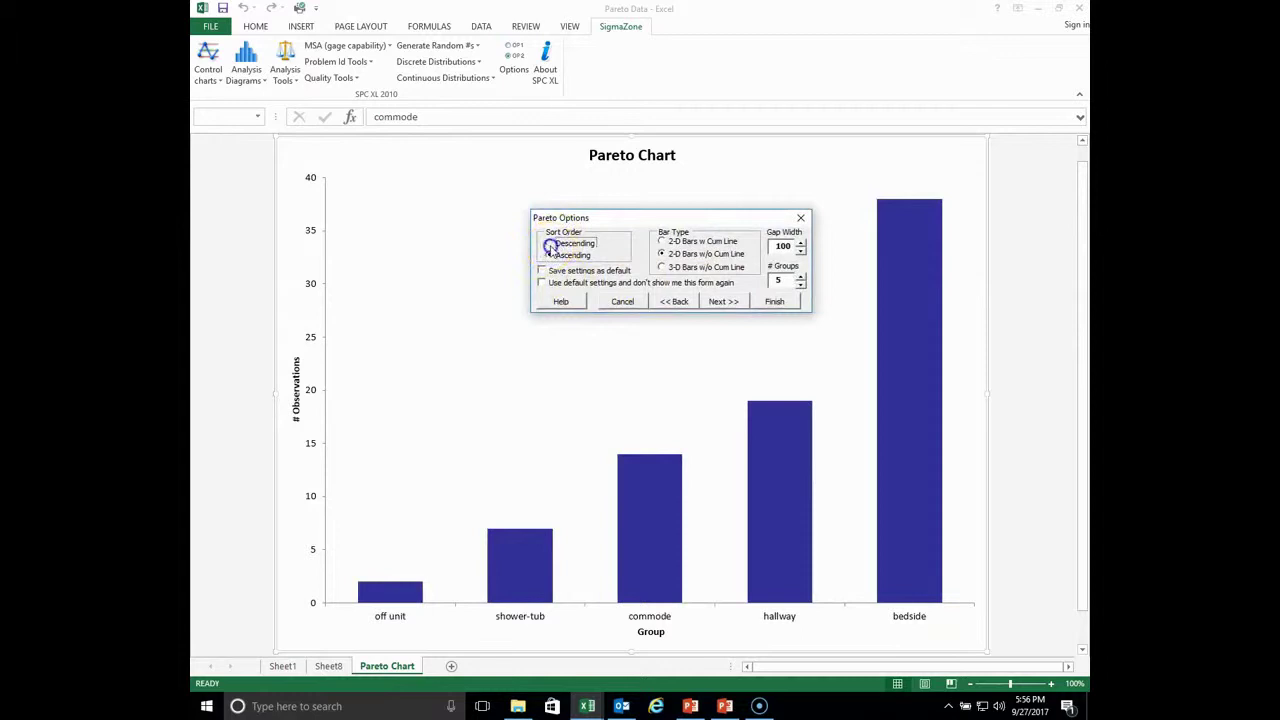
{"action": "left_click_drag", "start_coordinate": [646, 214], "coordinate": [807, 210]}
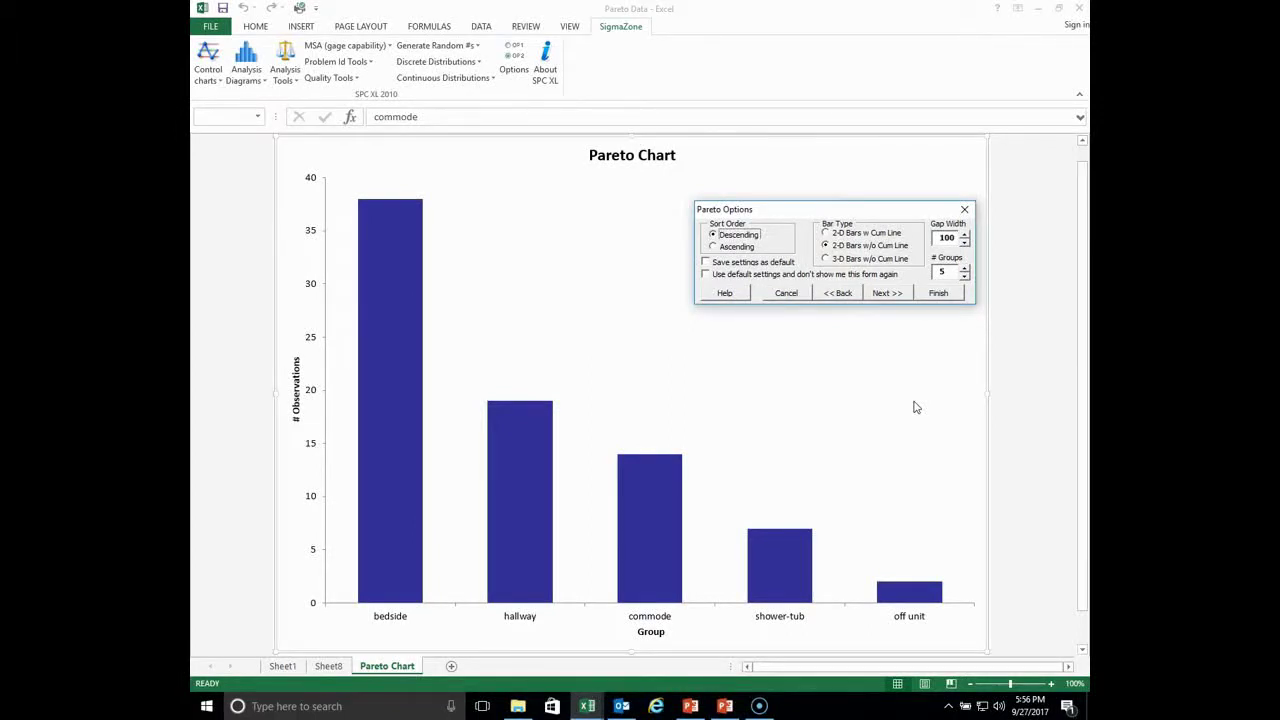
{"action": "left_click", "coordinate": [944, 363]}
{"action": "left_click", "coordinate": [893, 293]}
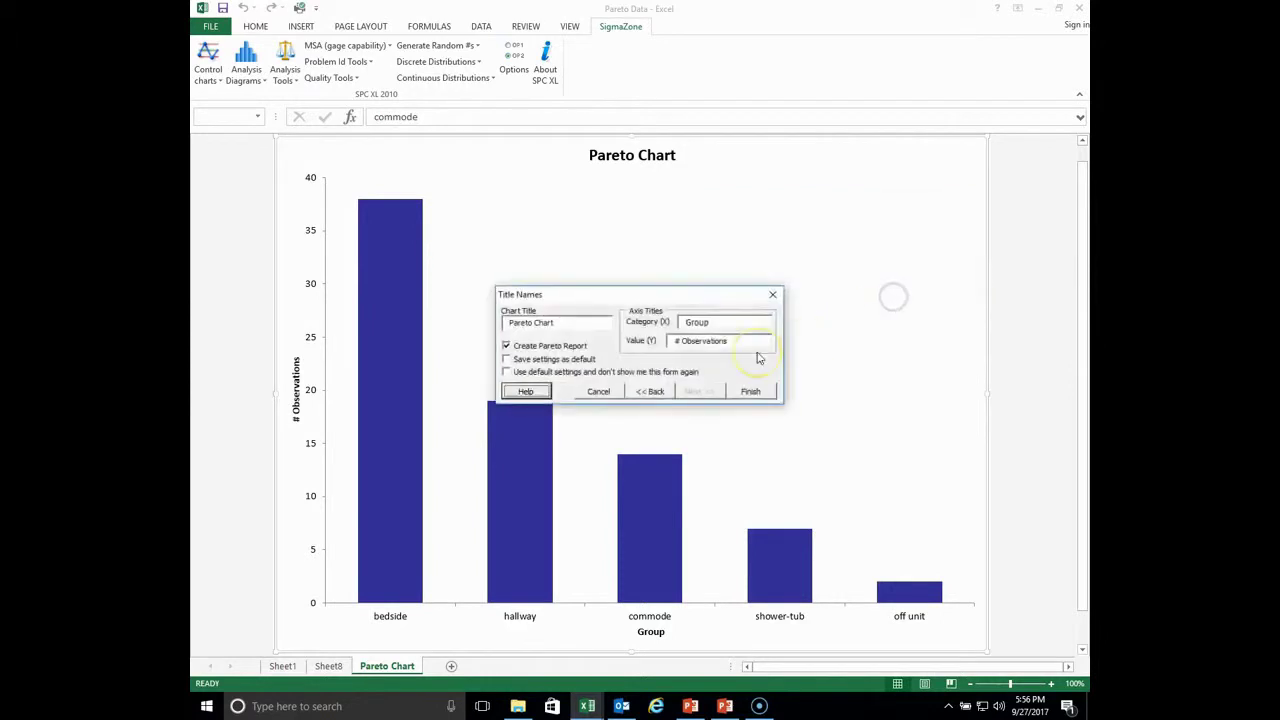
Title the chart "Frequency of Falls vs Location of Fall" and the category axis "Location of Fall"
{"action": "left_click_drag", "start_coordinate": [620, 298], "coordinate": [797, 234]}
{"action": "left_click", "coordinate": [731, 257]}
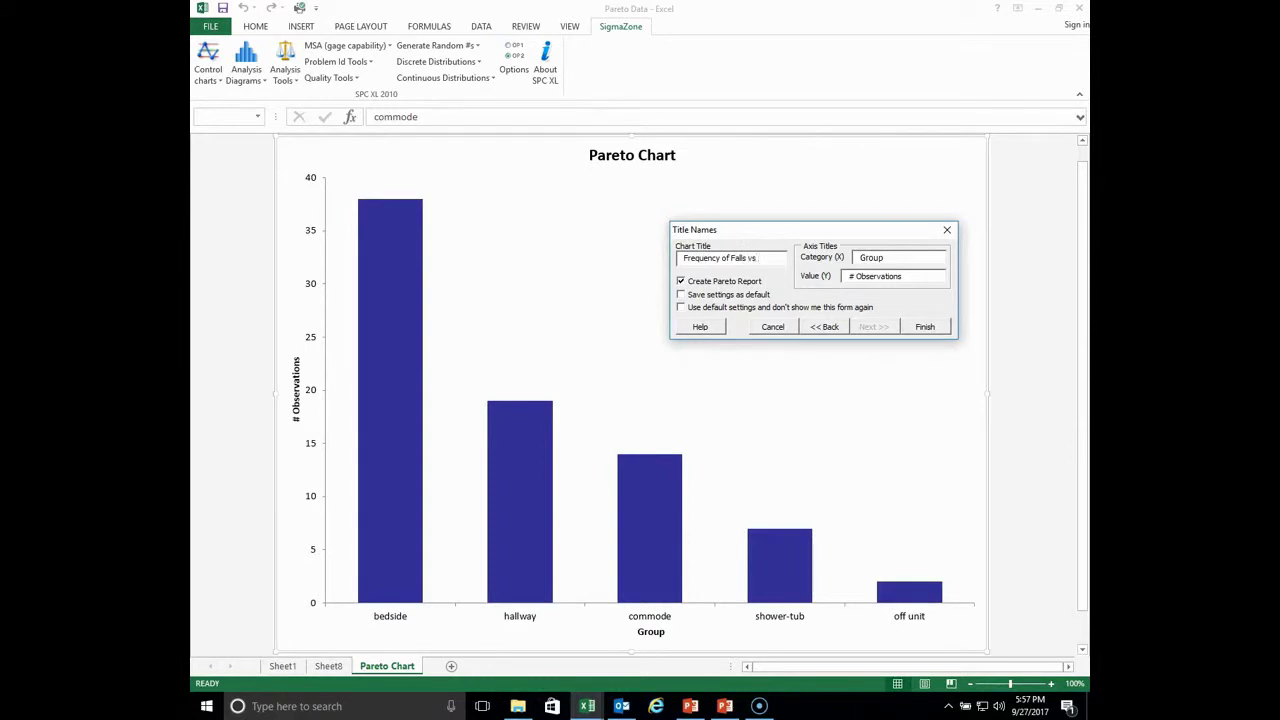
{"action": "type", "text": "n of Fall"}
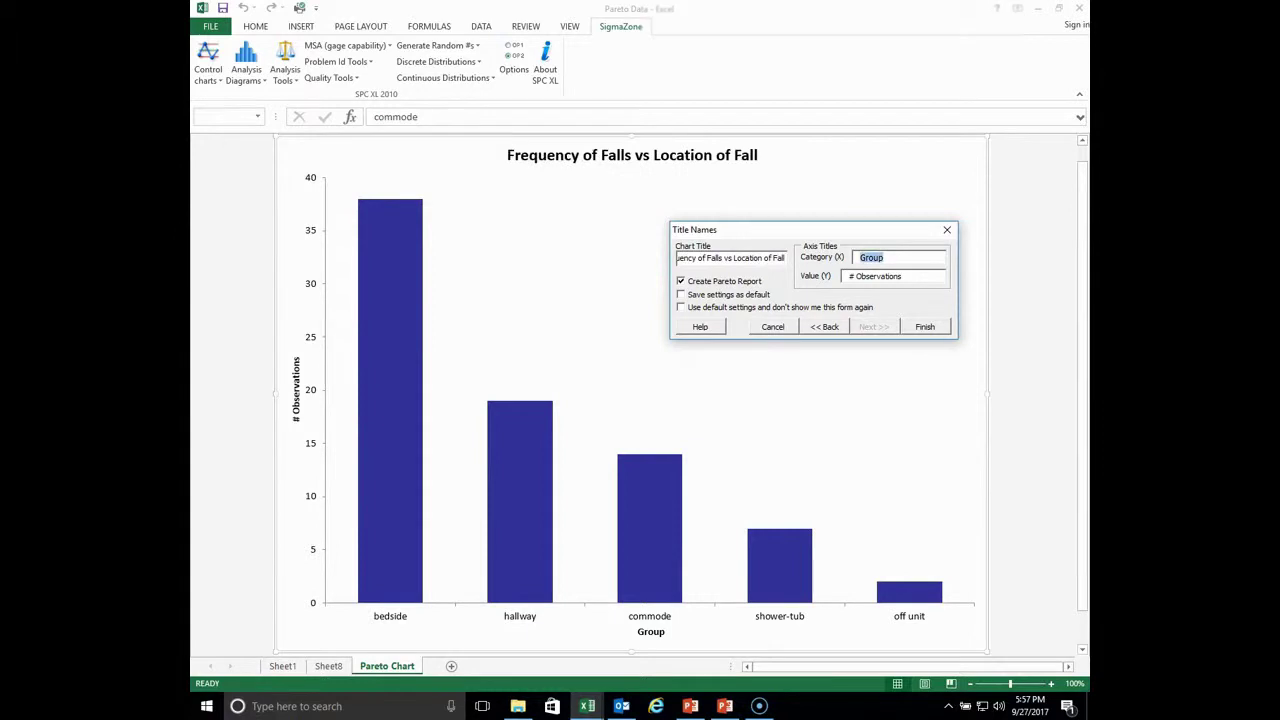
{"action": "left_click", "coordinate": [886, 256]}
{"action": "key", "text": "Tab"}
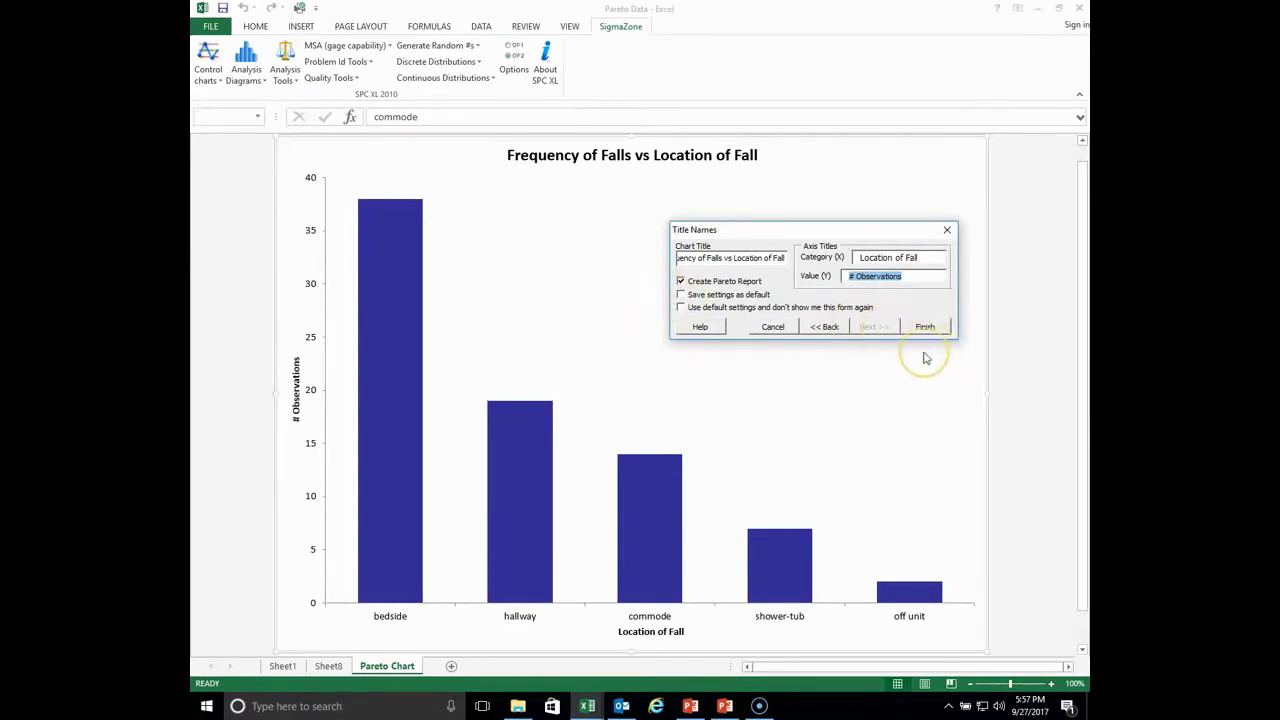
Finish the chart with Create Pareto Report enabled and open the Pareto Report sheet
{"action": "left_click", "coordinate": [680, 282]}
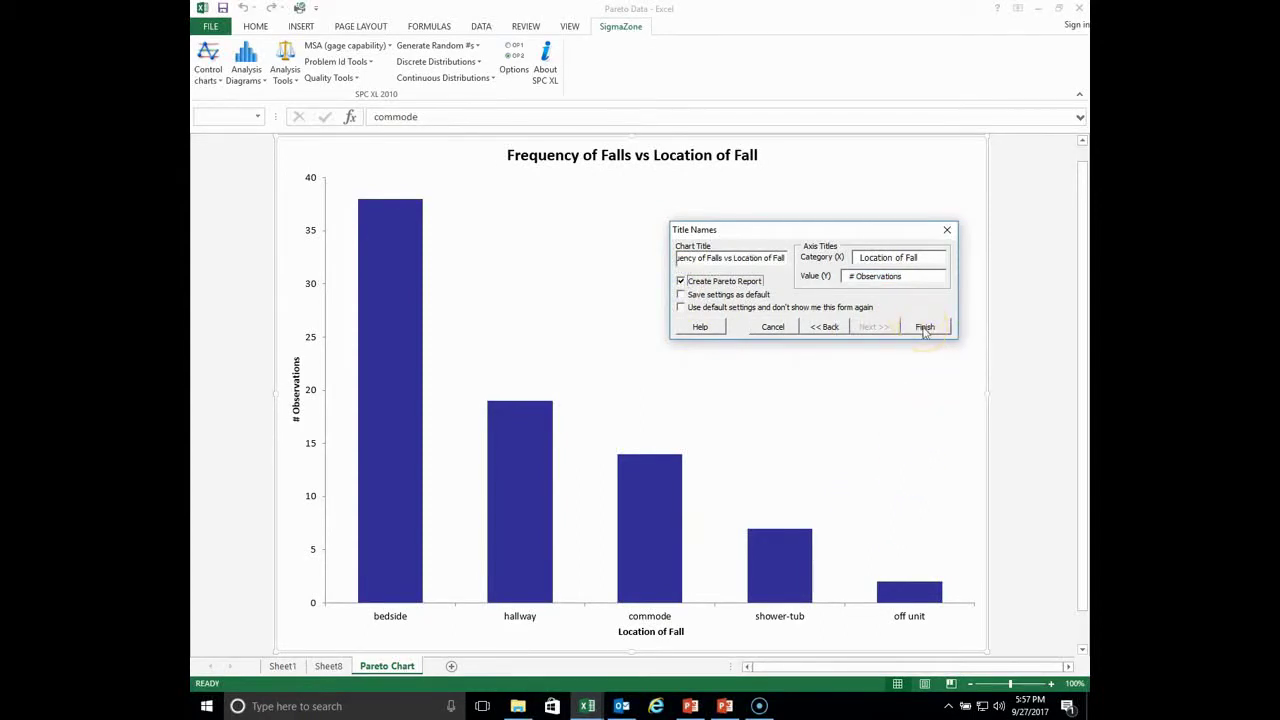
{"action": "left_click", "coordinate": [925, 329]}
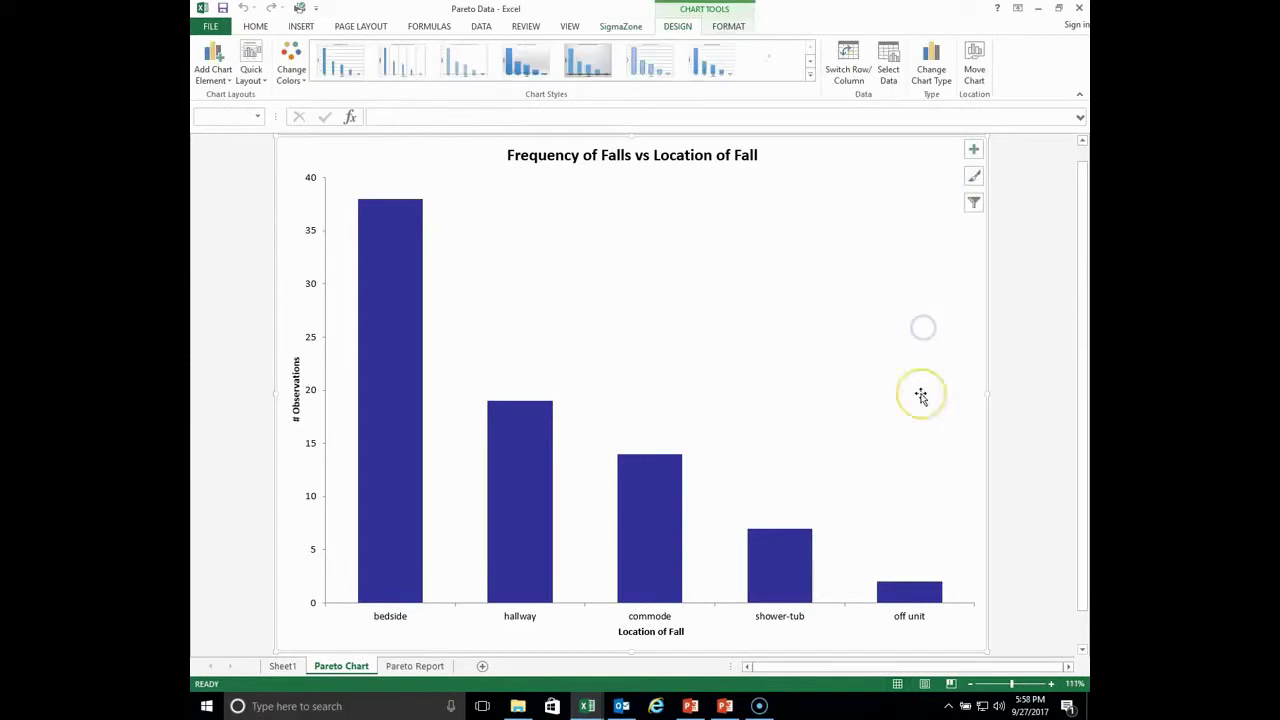
{"action": "left_click", "coordinate": [1063, 500]}
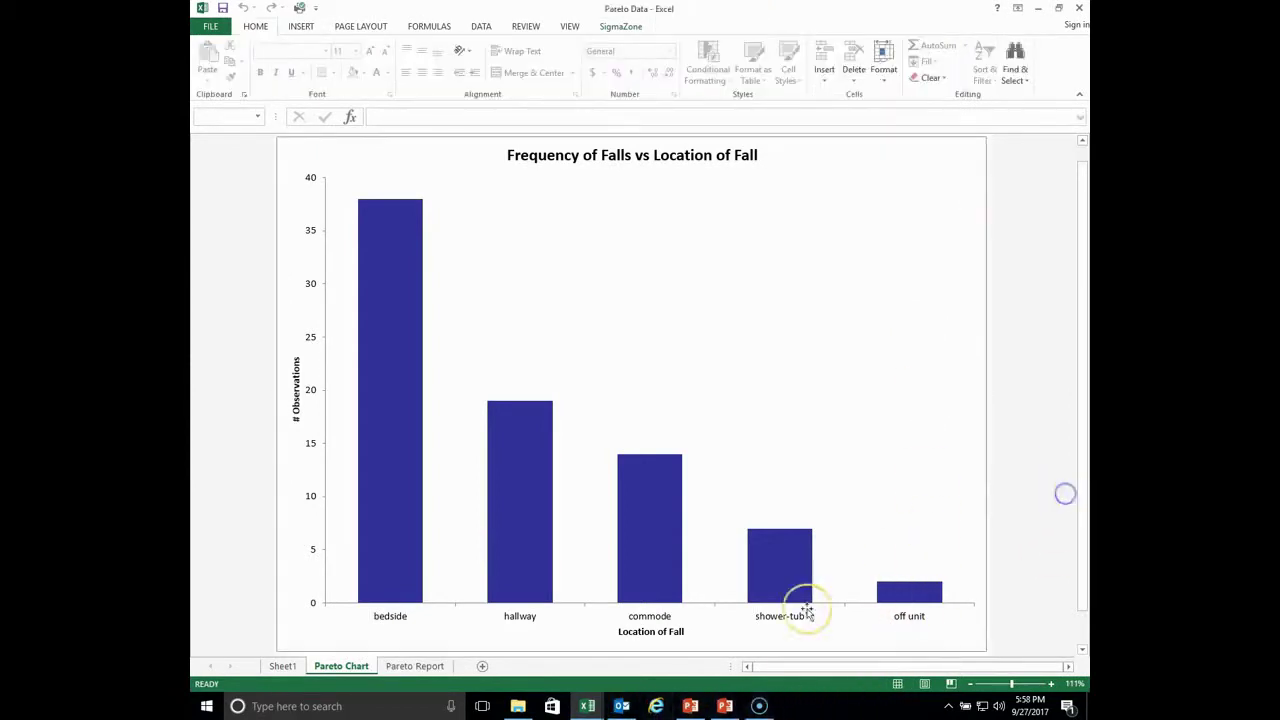
{"action": "left_click", "coordinate": [423, 672]}
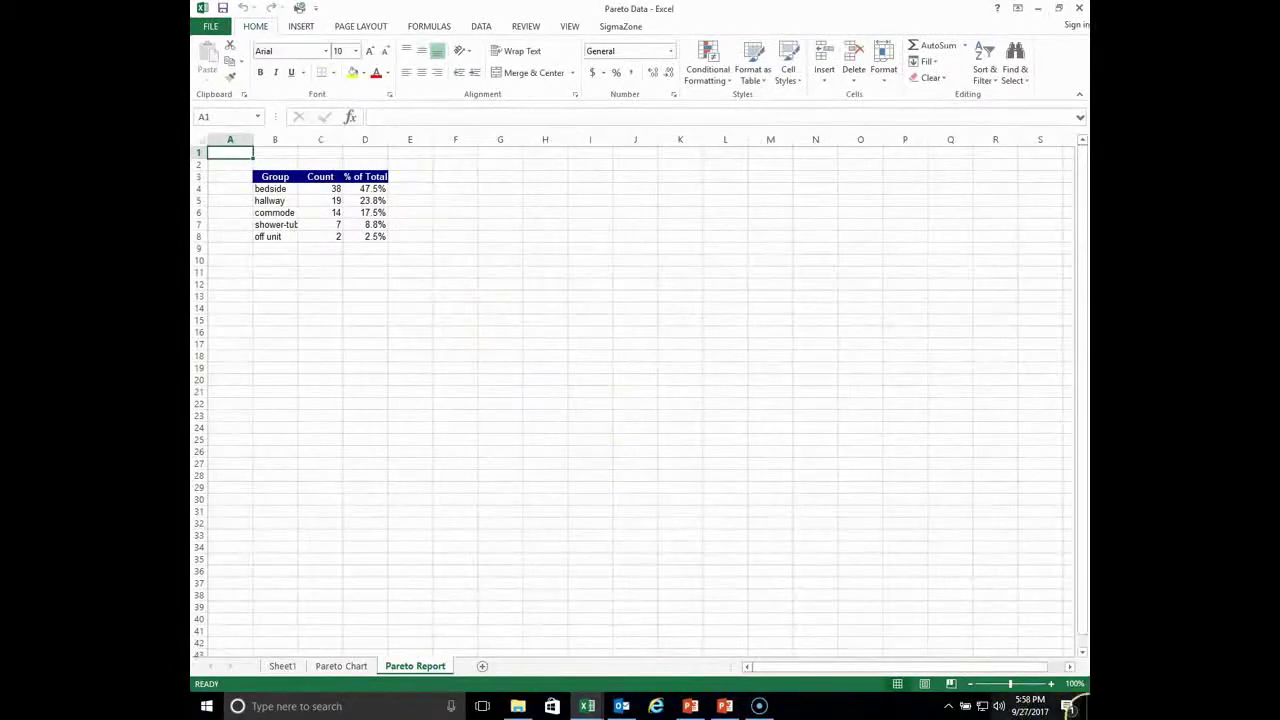
Enlarge the Pareto Report sheet to 140% to examine the group percentages, and review the Pareto Chart sheet
{"action": "left_click", "coordinate": [1050, 683]}
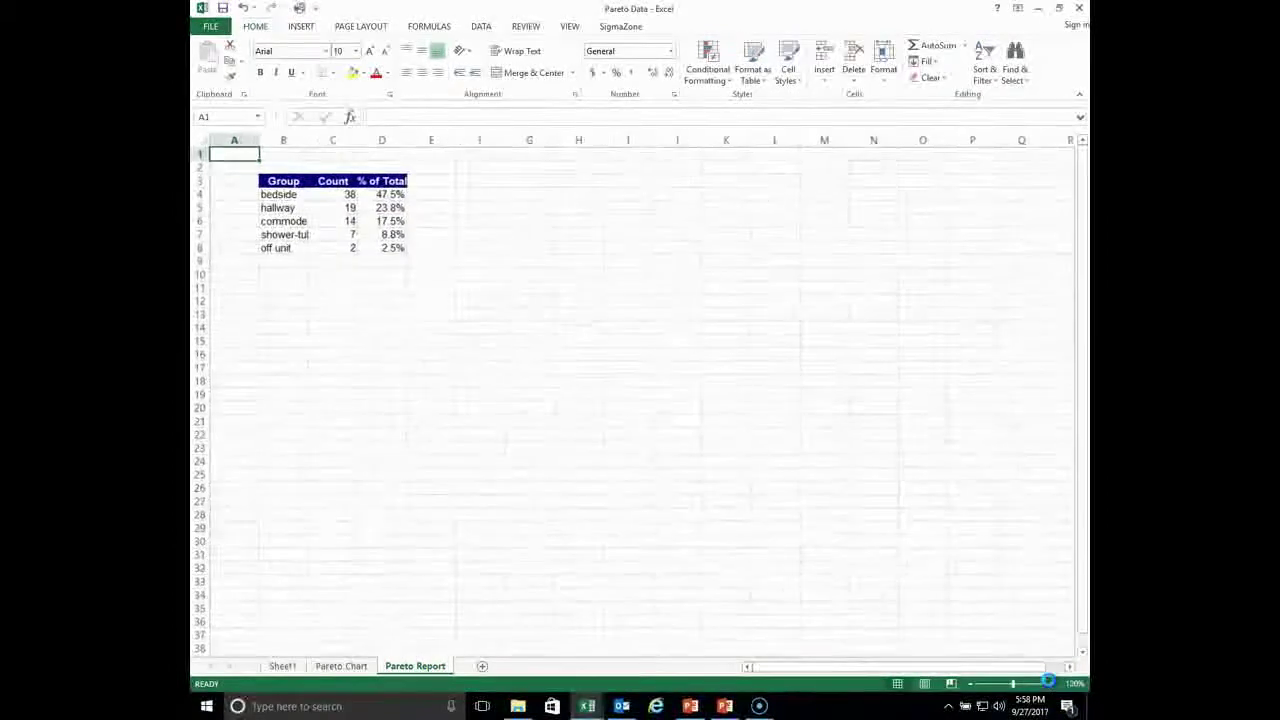
{"action": "left_click", "coordinate": [1050, 683]}
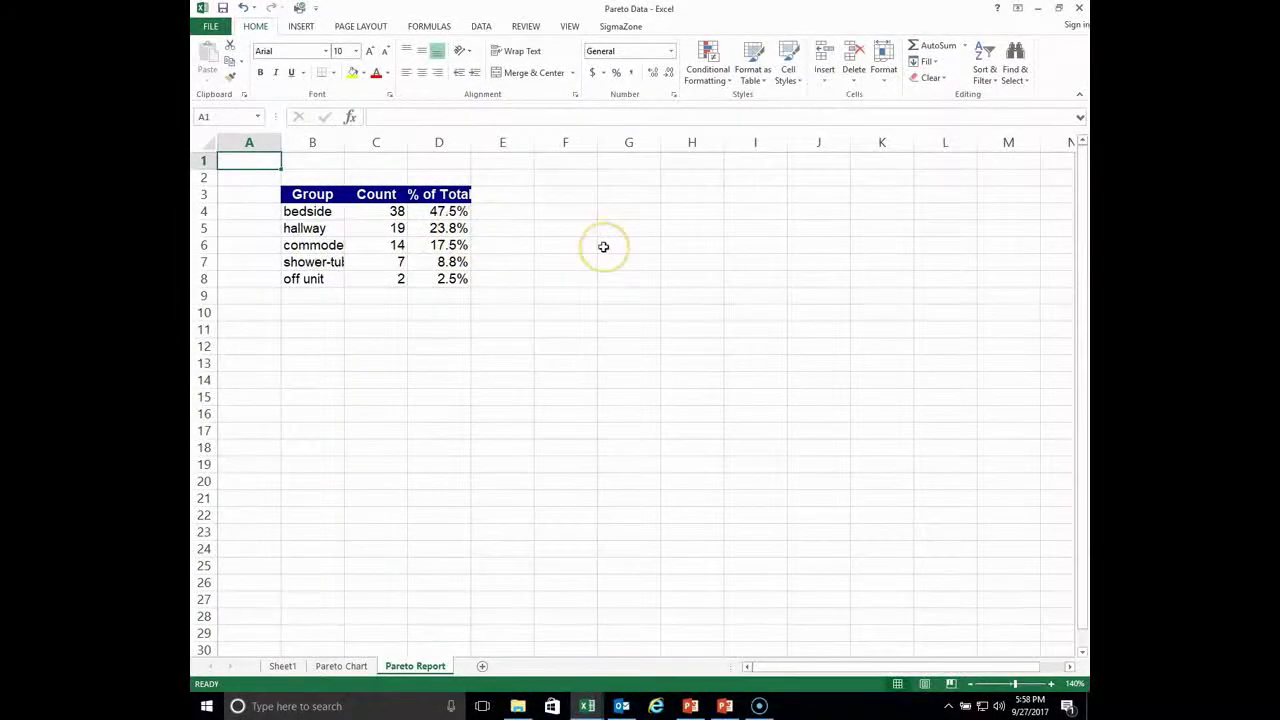
{"action": "left_click", "coordinate": [338, 666]}
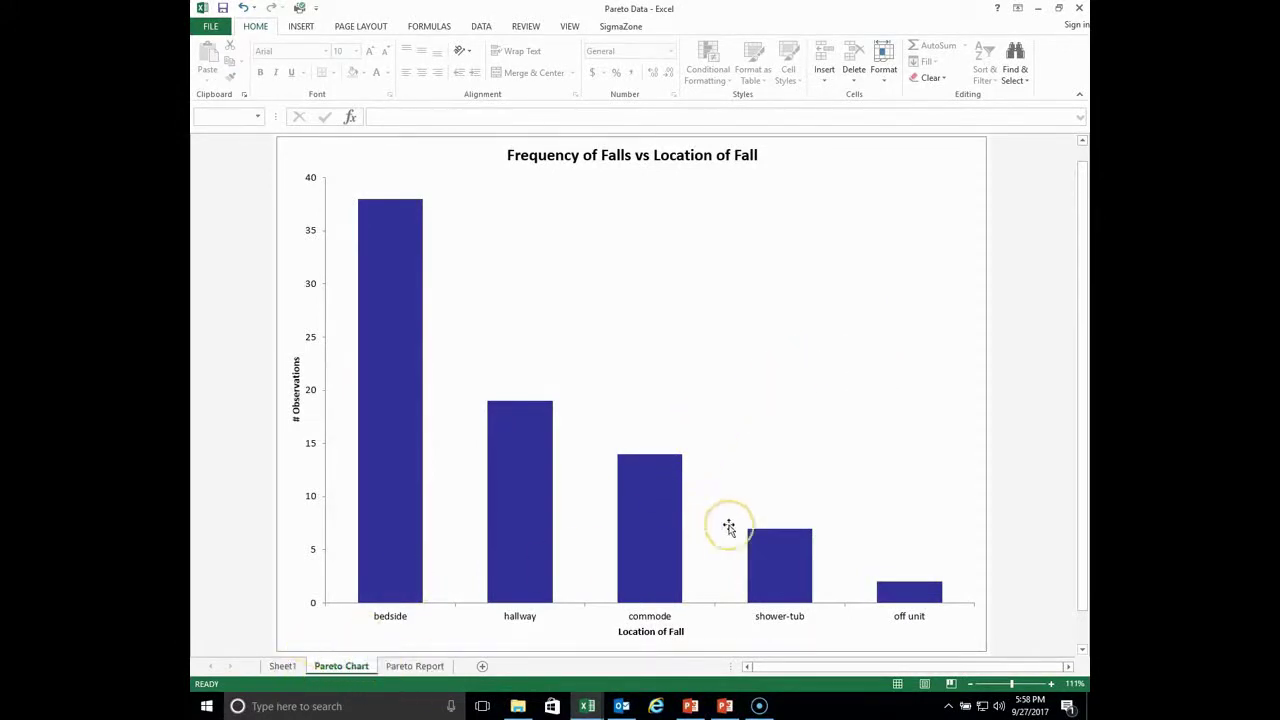
Create a descending Pareto chart using 2-D bars with a cumulative line from the free-form data in F2:H28 on Sheet1
{"action": "left_click", "coordinate": [283, 666]}
{"action": "left_click", "coordinate": [761, 390]}
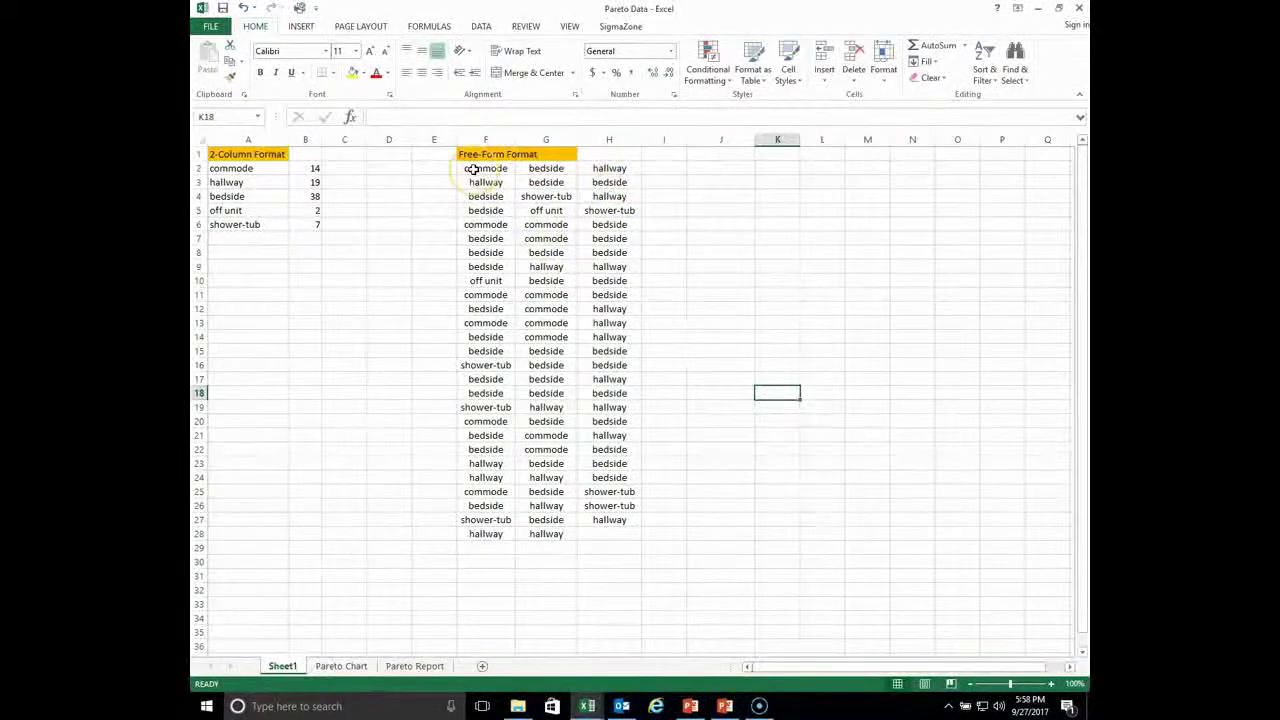
{"action": "left_click_drag", "start_coordinate": [579, 296], "coordinate": [563, 589]}
{"action": "left_click", "coordinate": [593, 547]}
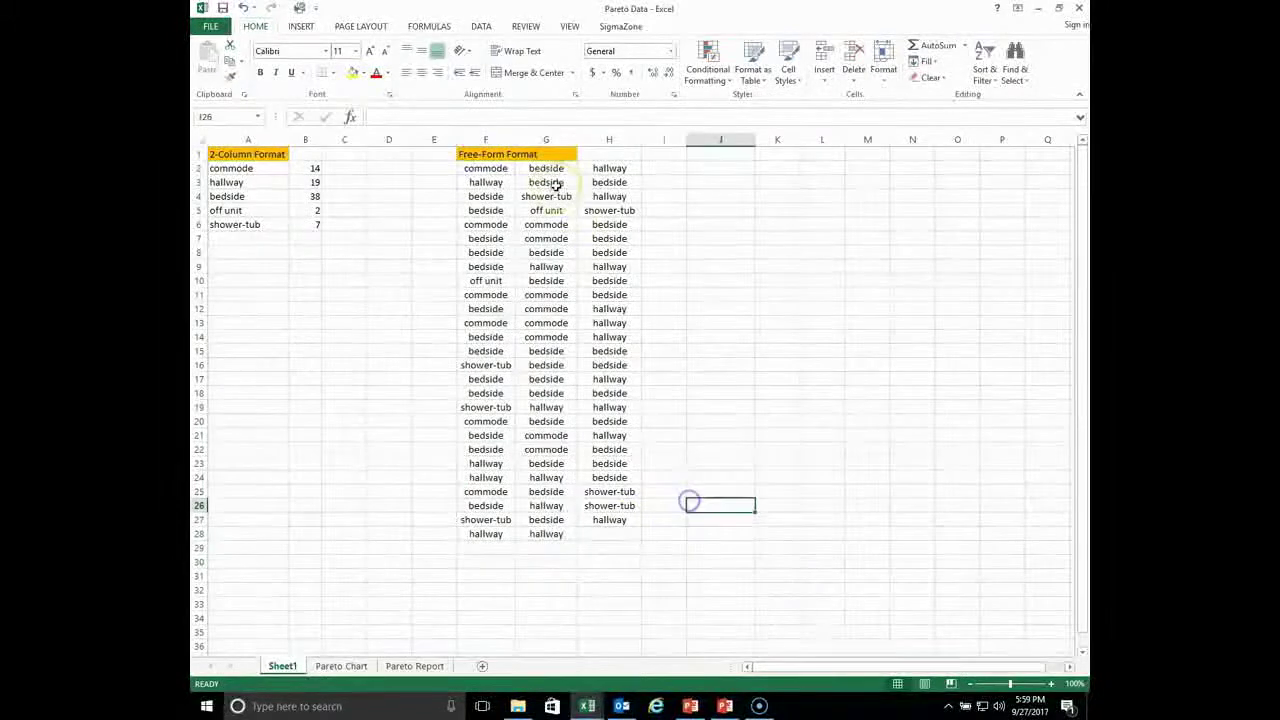
{"action": "left_click_drag", "start_coordinate": [468, 169], "coordinate": [535, 199]}
{"action": "left_click_drag", "start_coordinate": [597, 503], "coordinate": [599, 534]}
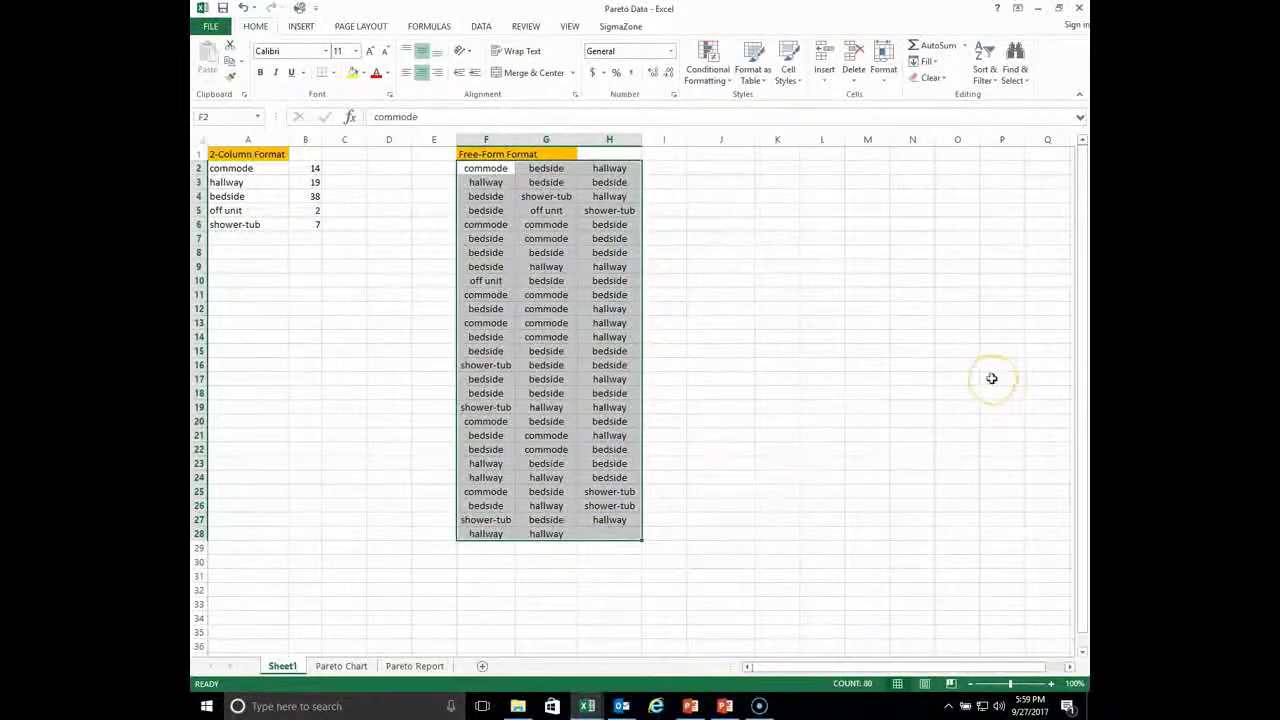
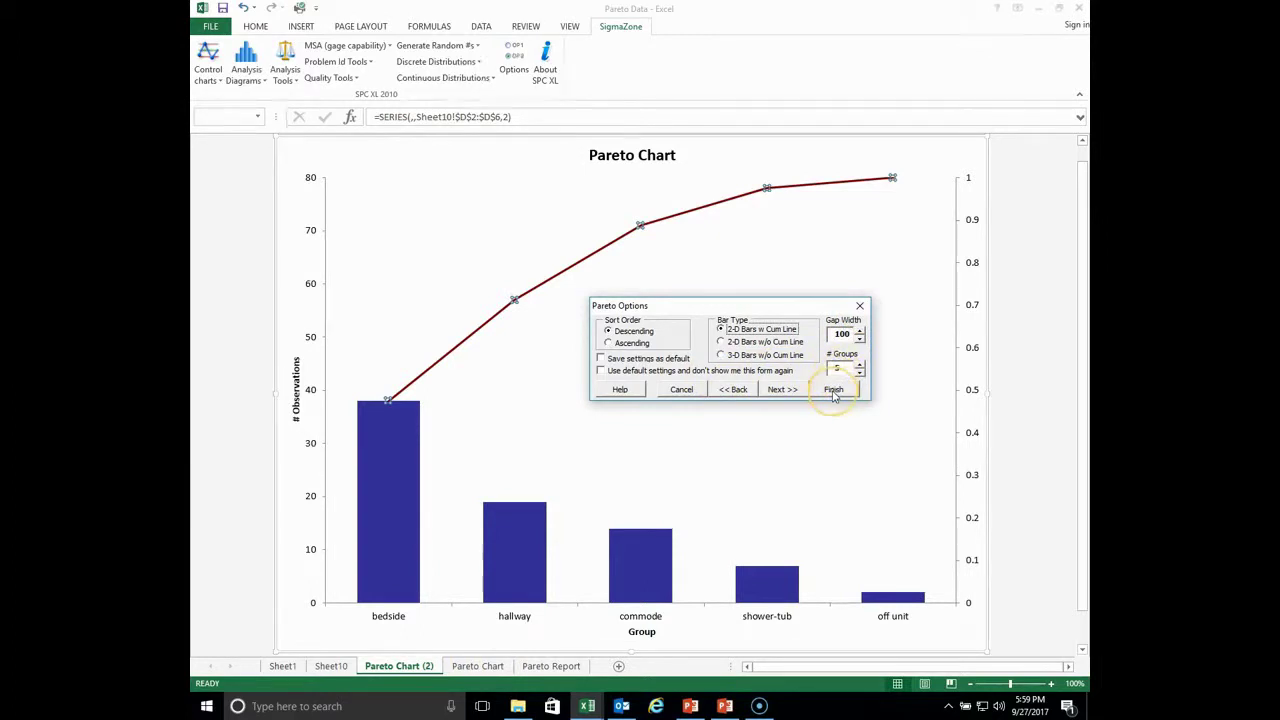
{"action": "left_click", "coordinate": [833, 390]}
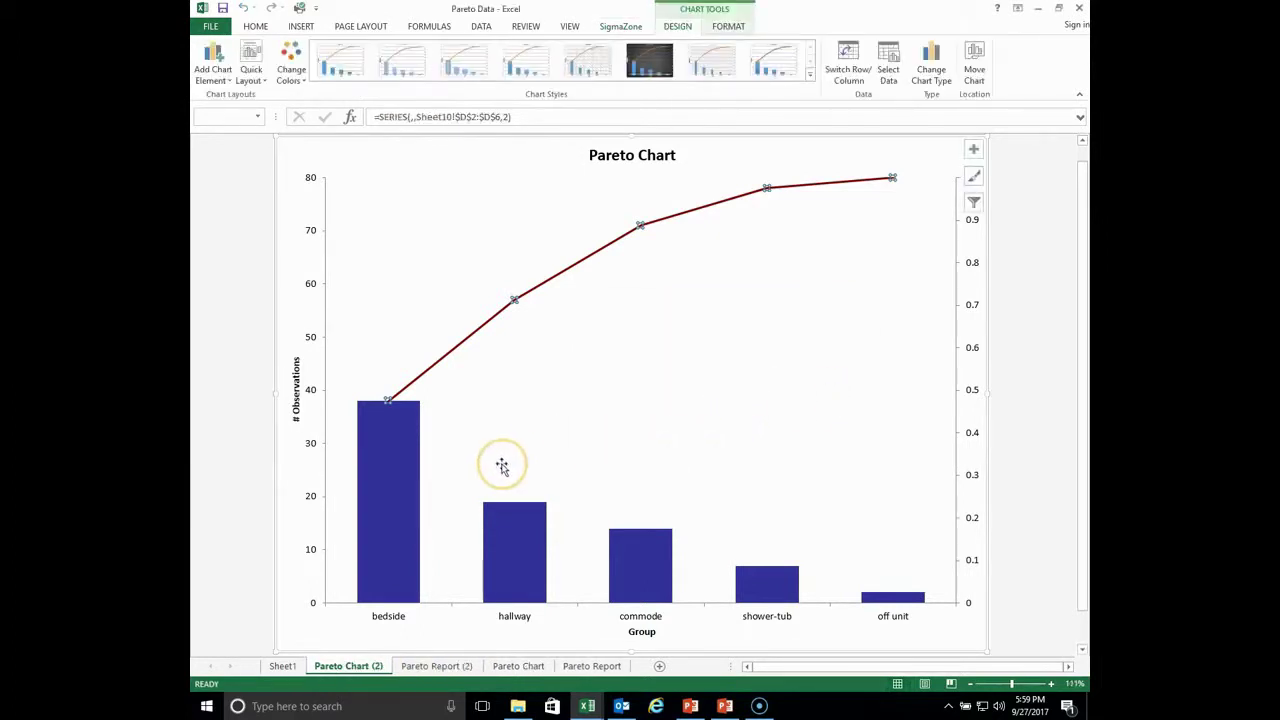
Change the free-form entry in cell H5 of Sheet1 to the misspelled "shower-rub"
{"action": "left_click", "coordinate": [281, 666]}
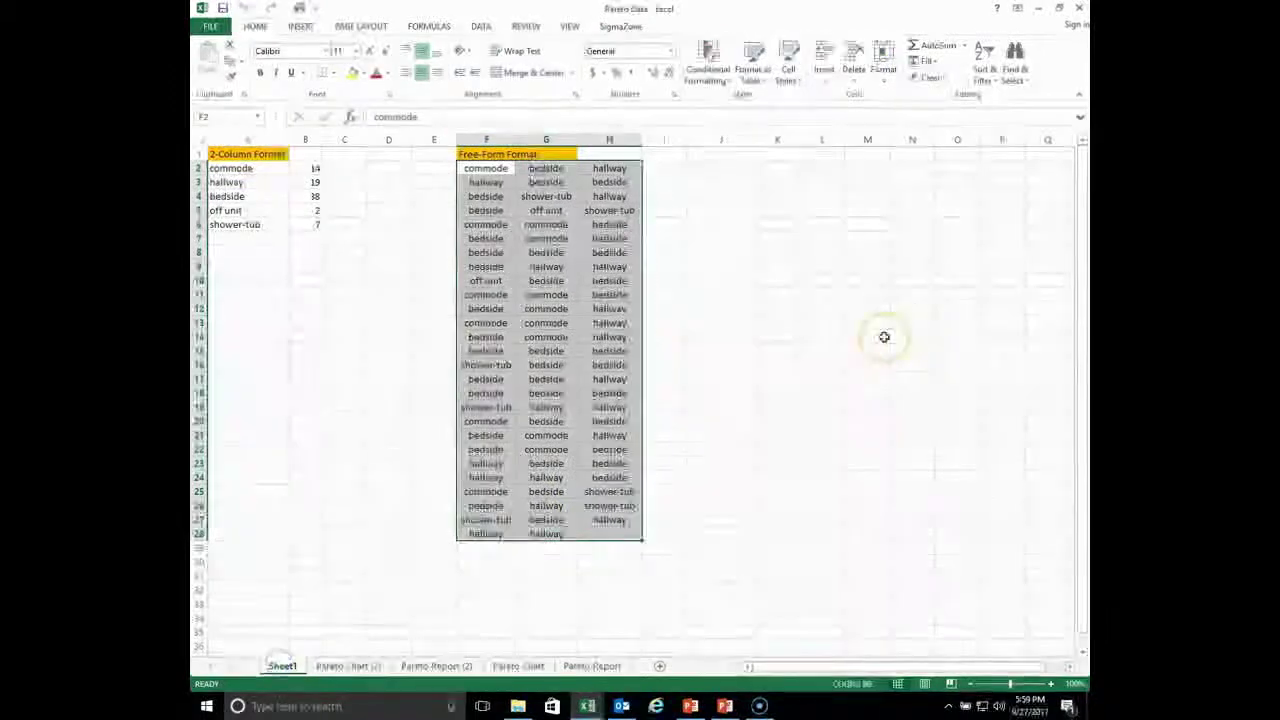
{"action": "left_click", "coordinate": [878, 265]}
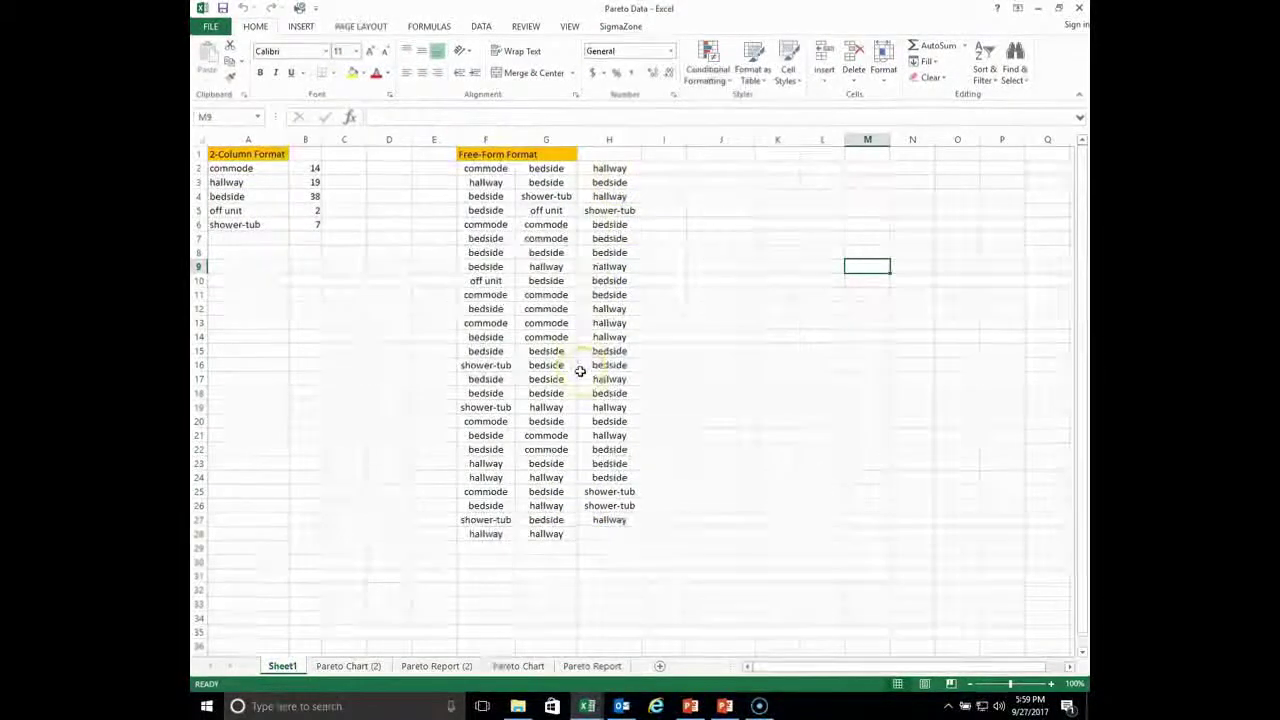
{"action": "left_click", "coordinate": [610, 209]}
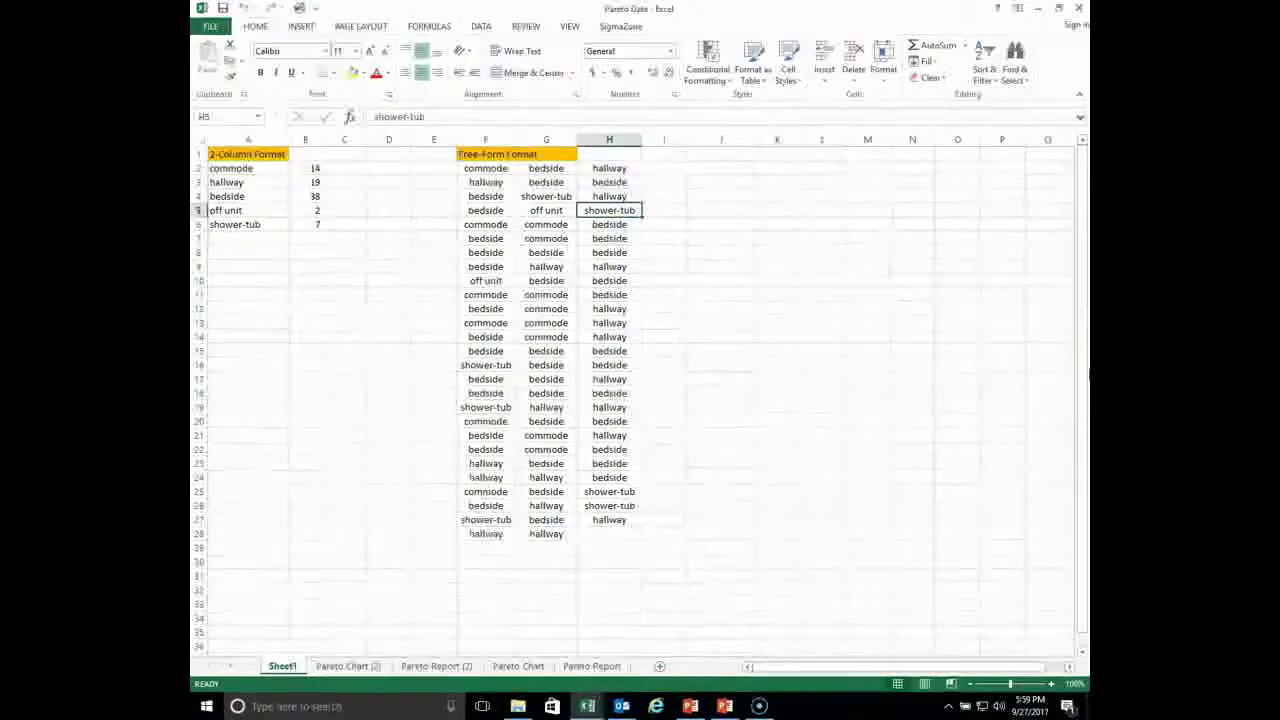
{"action": "type", "text": "s"}
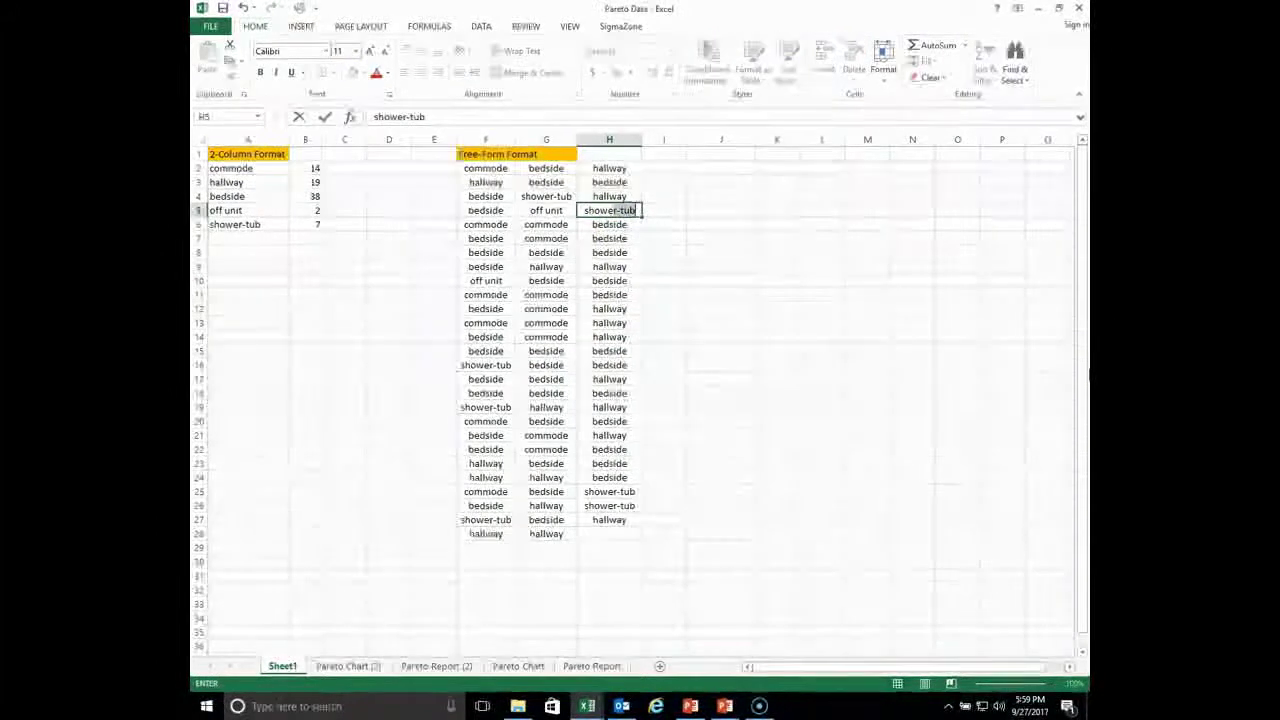
{"action": "type", "text": "hower-r"}
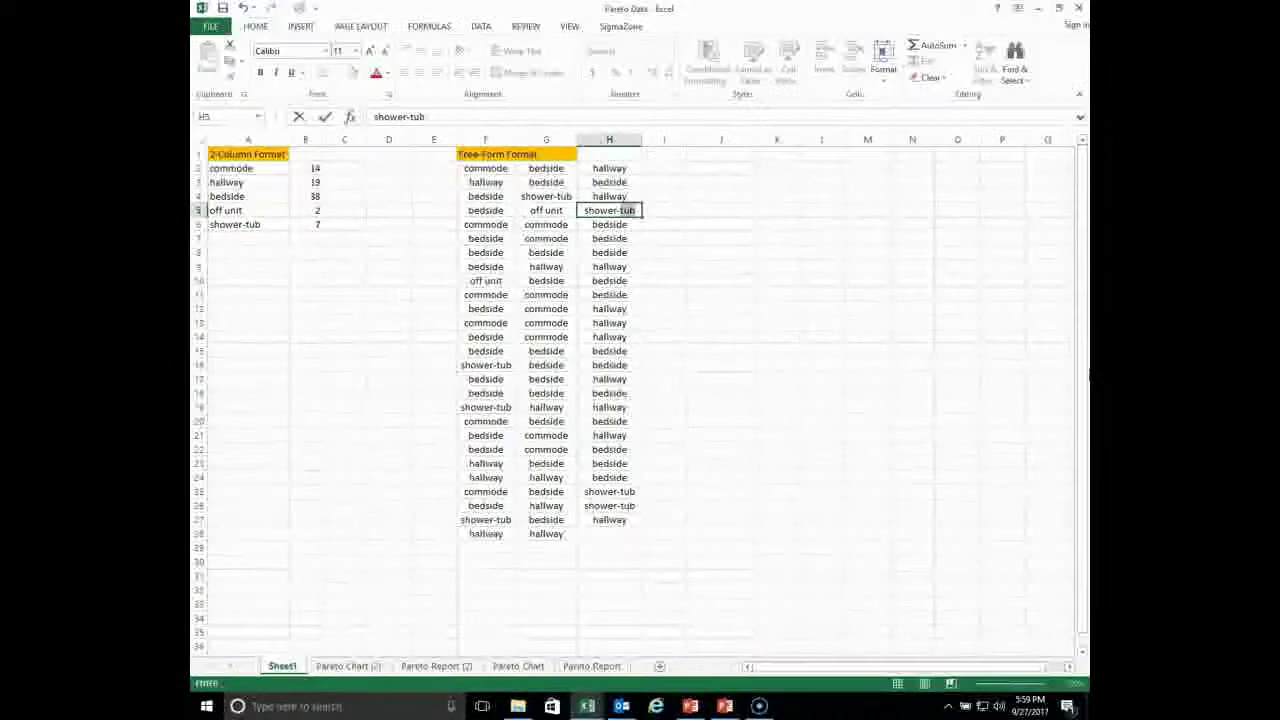
{"action": "type", "text": "u"}
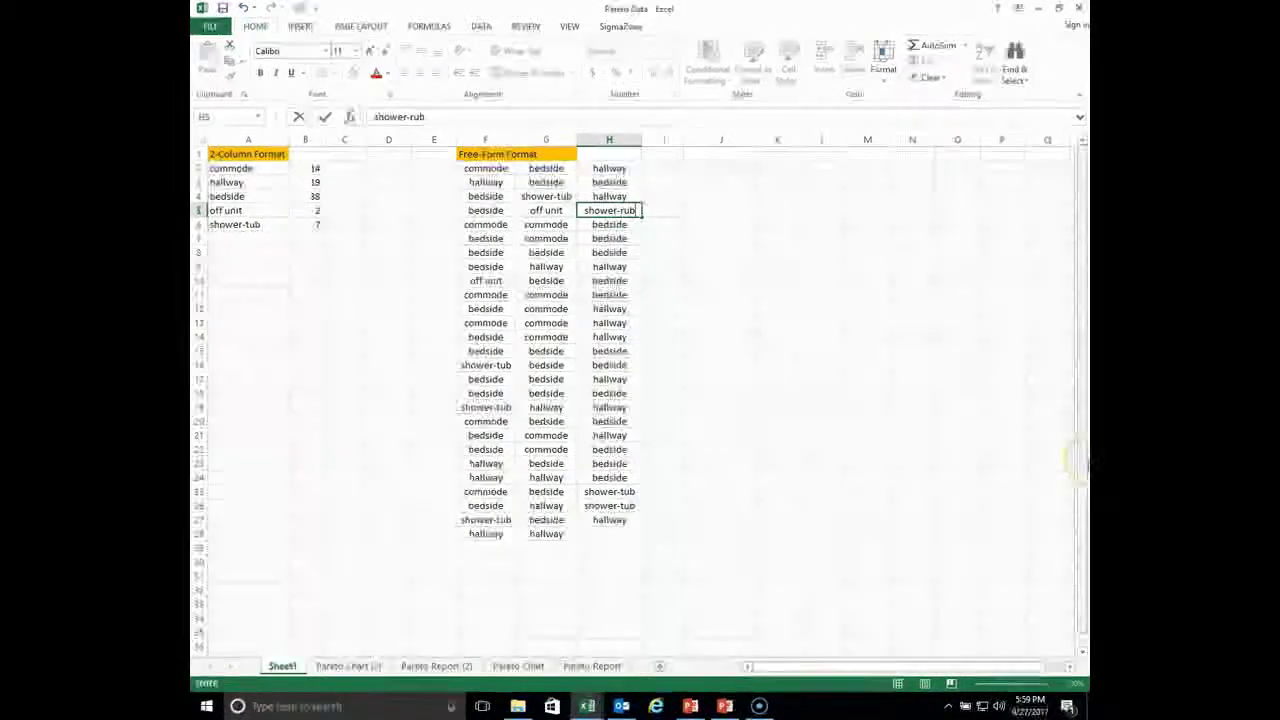
{"action": "left_click", "coordinate": [828, 391]}
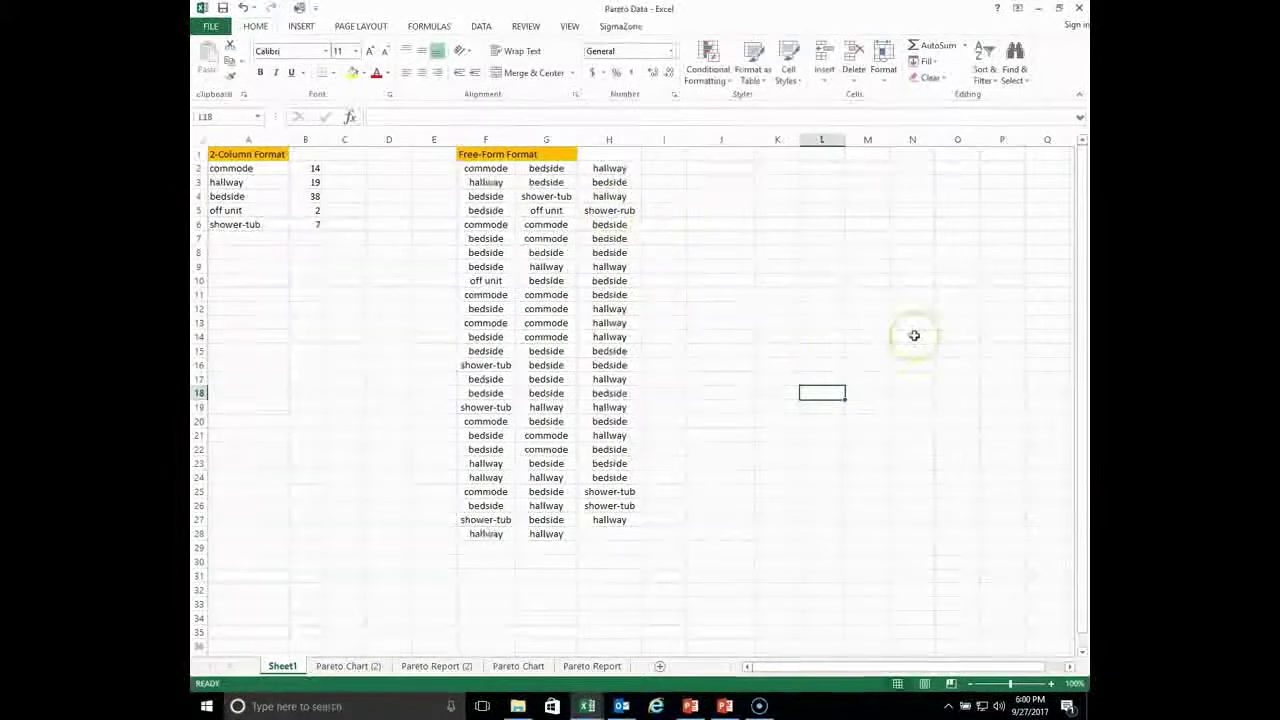
Create another Pareto chart from F2:H28 with descending 2-D bars and a cumulative line, and open its Pareto report
{"action": "left_click_drag", "start_coordinate": [484, 166], "coordinate": [609, 535]}
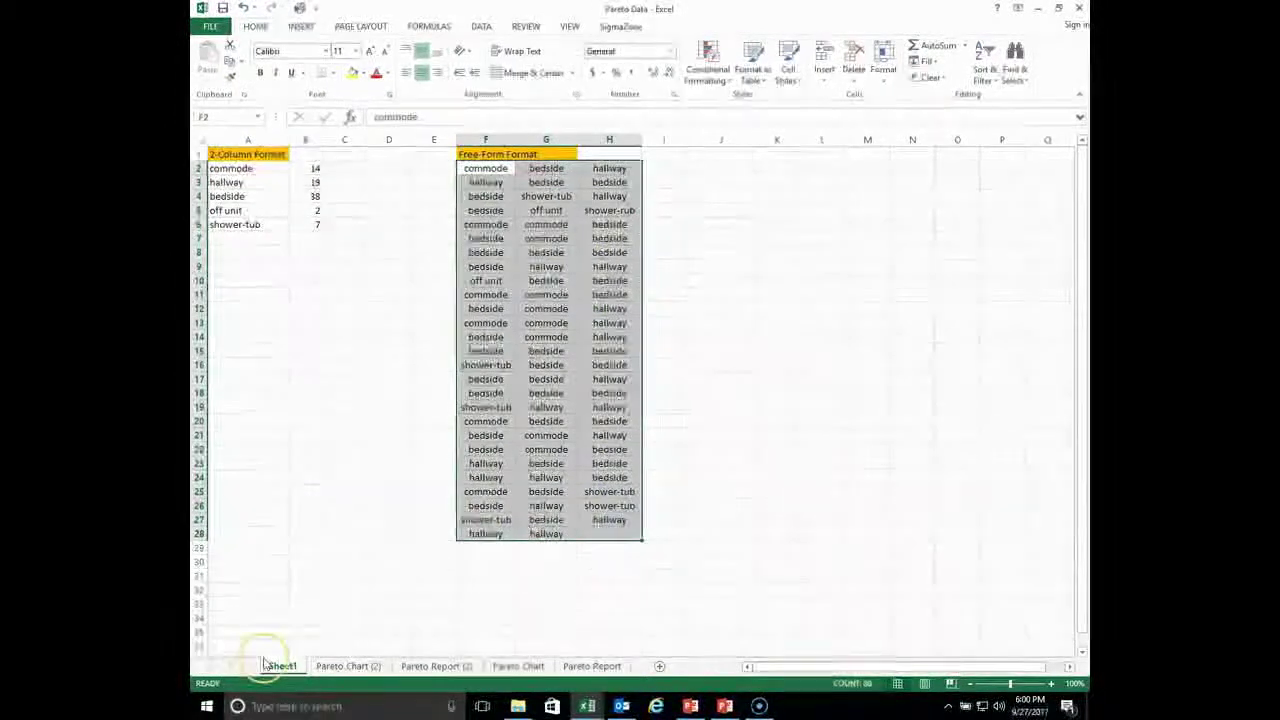
{"action": "left_click", "coordinate": [617, 27]}
{"action": "left_click", "coordinate": [247, 70]}
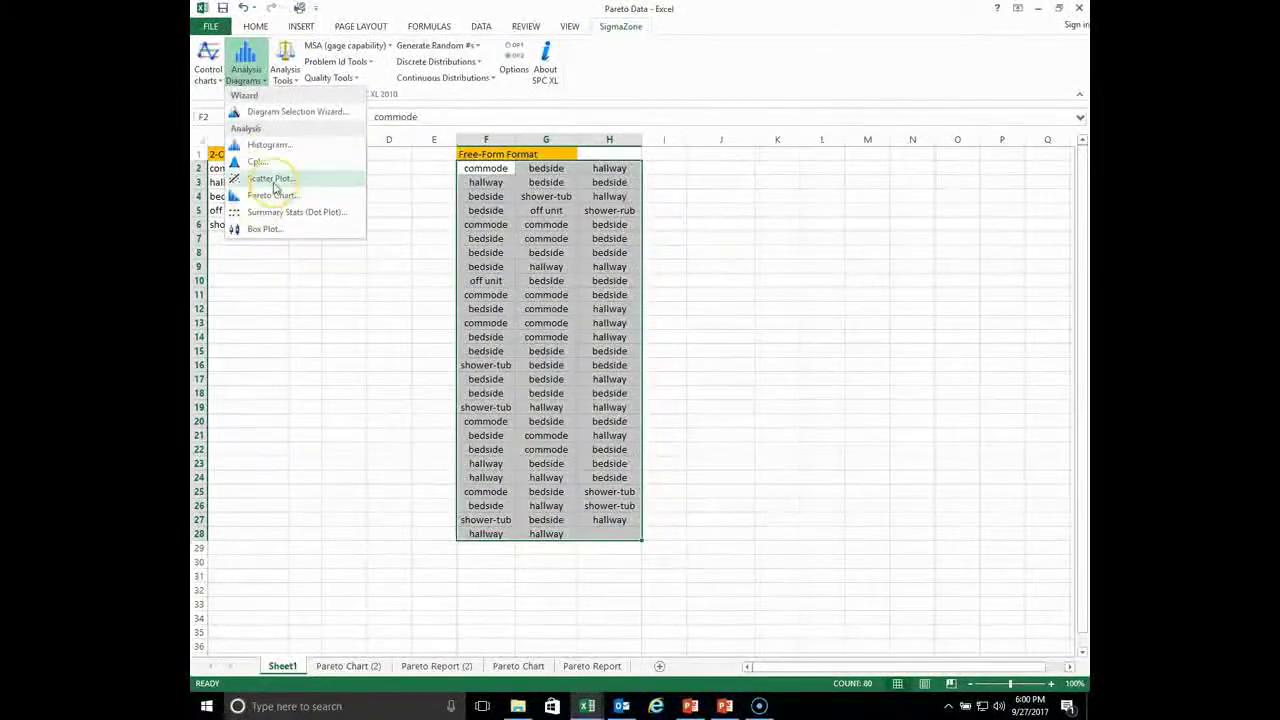
{"action": "left_click", "coordinate": [271, 195]}
{"action": "left_click", "coordinate": [692, 387]}
{"action": "left_click_drag", "start_coordinate": [668, 302], "coordinate": [806, 268]}
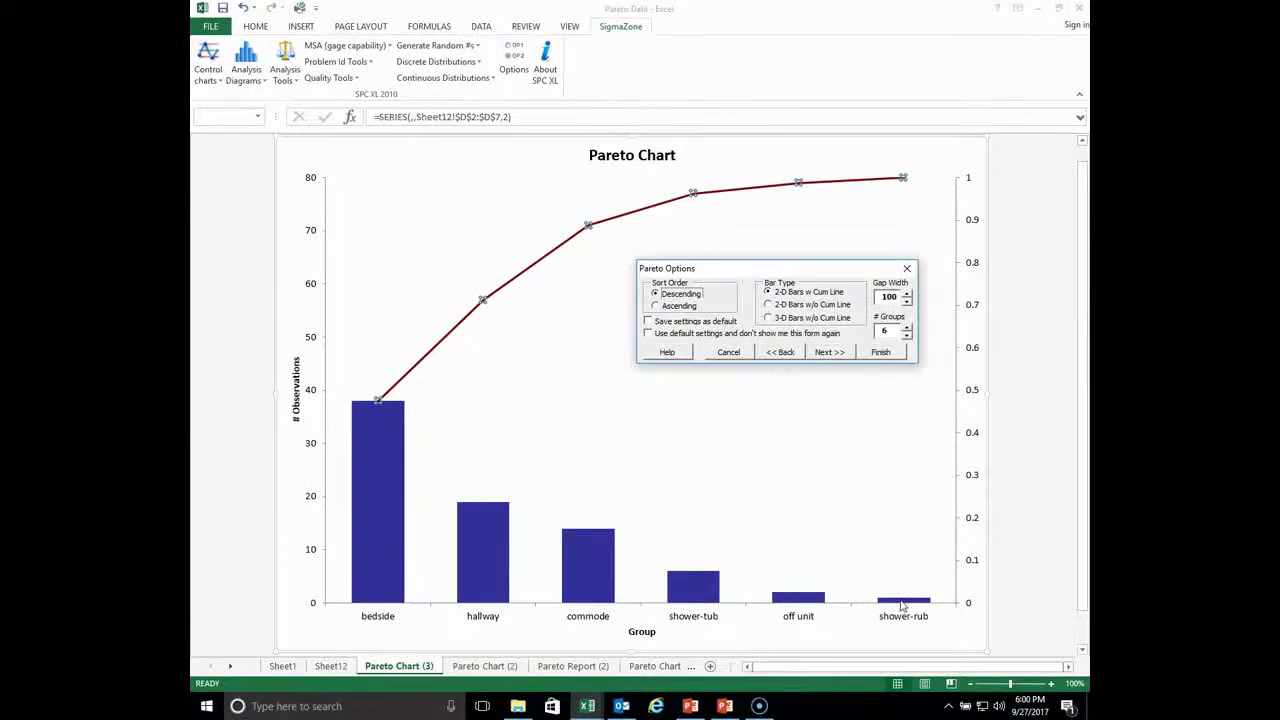
{"action": "left_click", "coordinate": [507, 672]}
{"action": "left_click", "coordinate": [888, 352]}
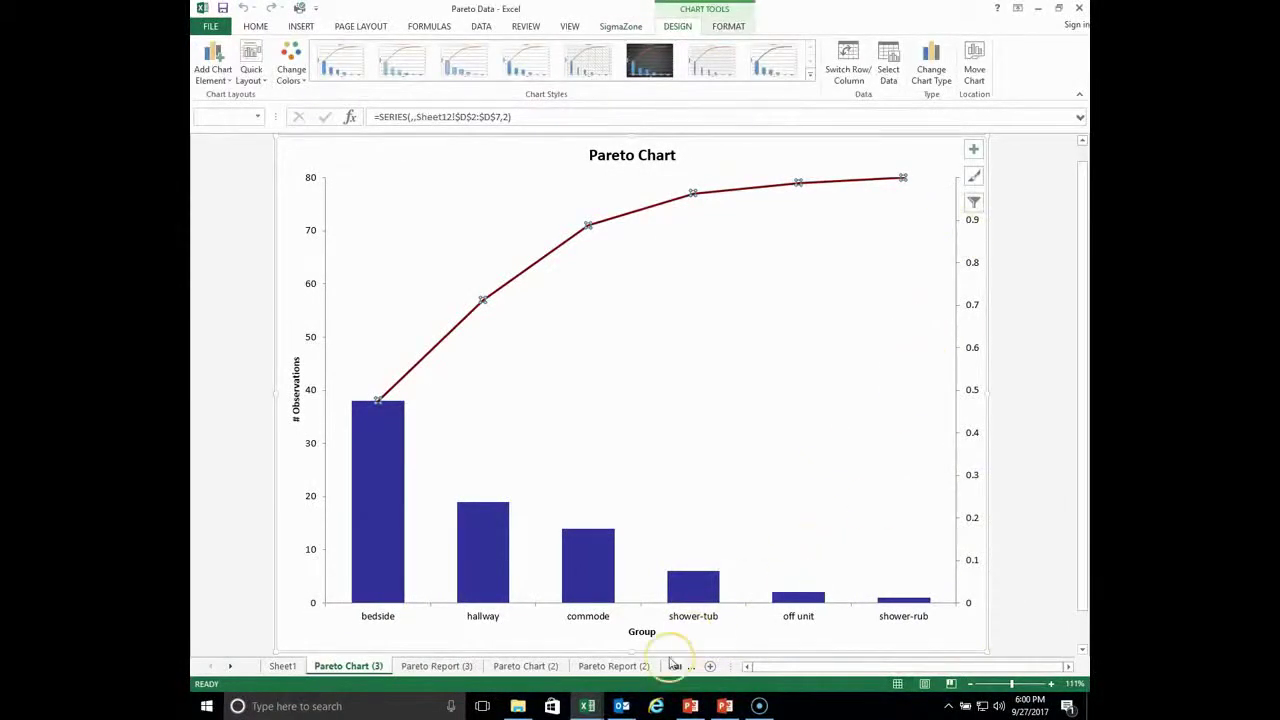
{"action": "left_click", "coordinate": [420, 667]}
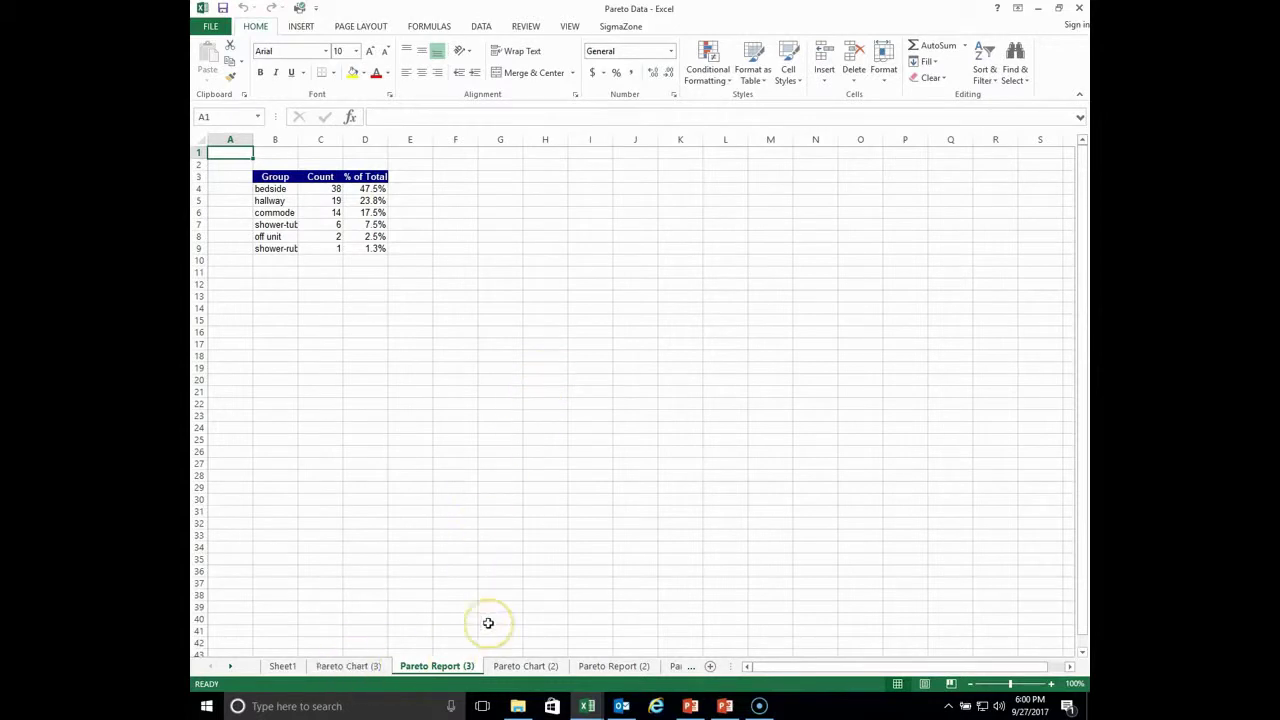
Compare the two-column data in A2:B6 with the free-form data in F2:H28, and review the Pareto Report (3) and Pareto Chart (2) sheets
{"action": "left_click", "coordinate": [282, 666]}
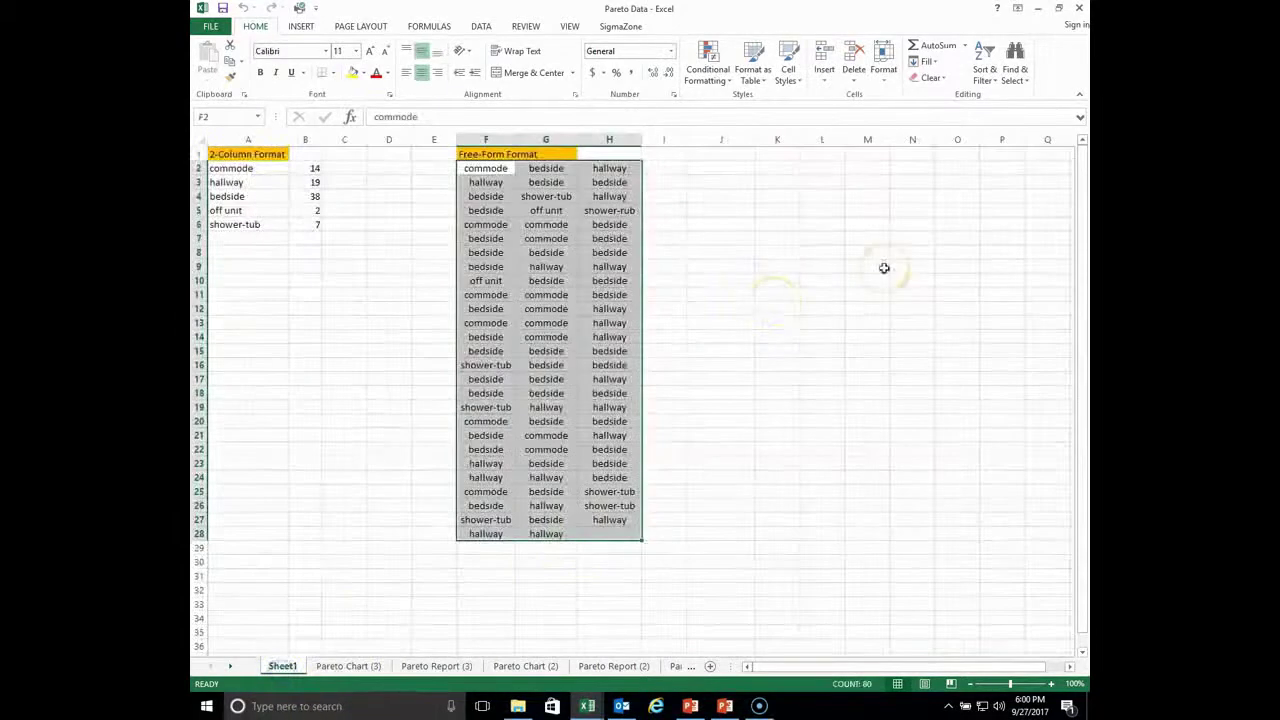
{"action": "left_click", "coordinate": [878, 267]}
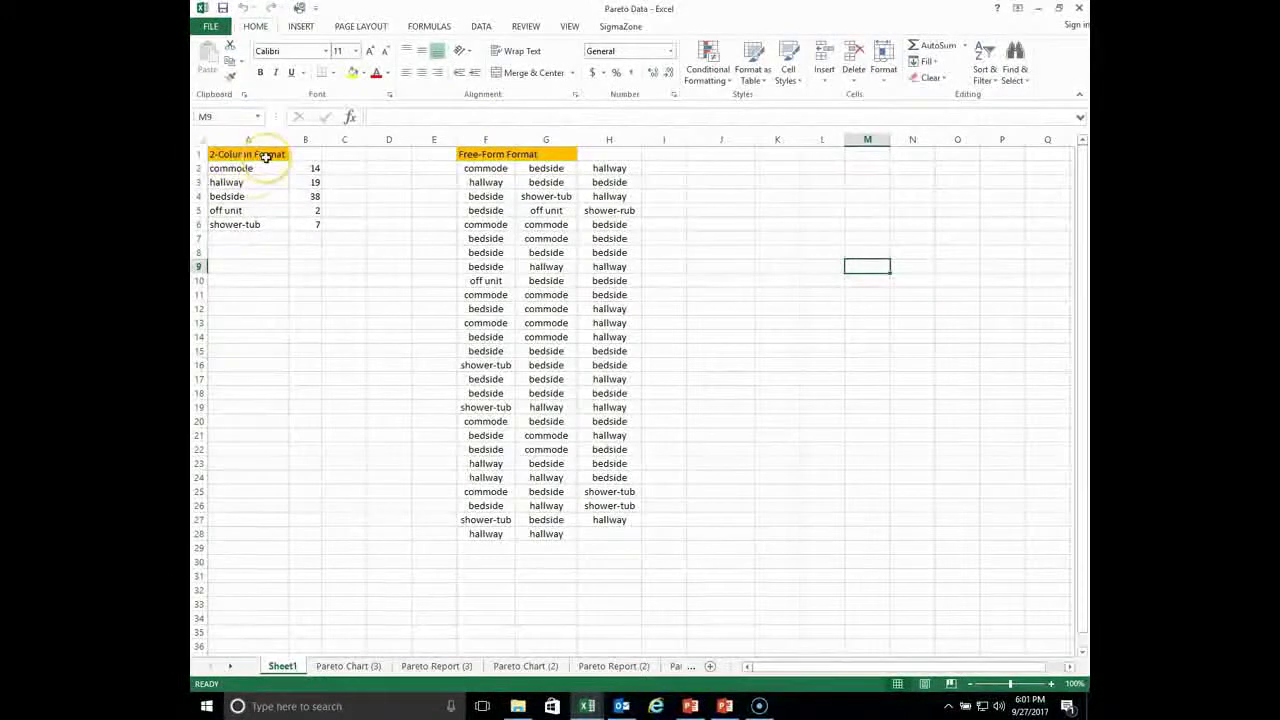
{"action": "left_click_drag", "start_coordinate": [242, 169], "coordinate": [240, 224]}
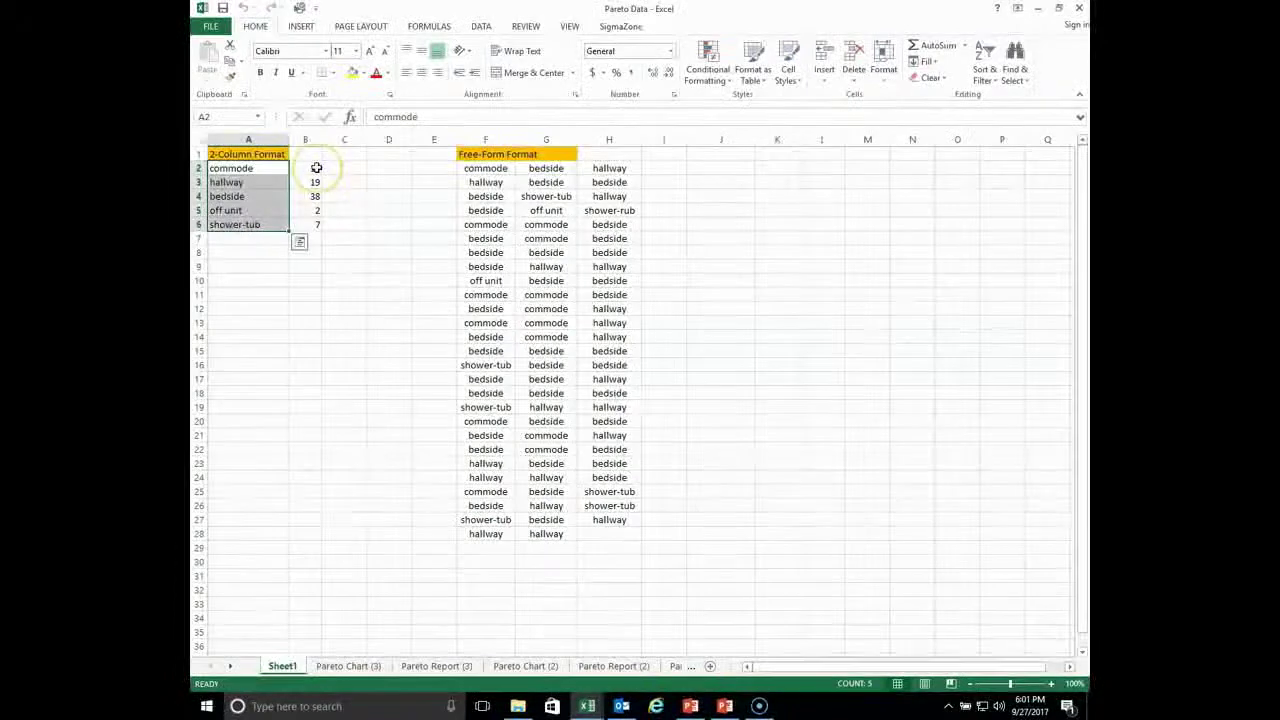
{"action": "left_click_drag", "start_coordinate": [313, 172], "coordinate": [306, 223]}
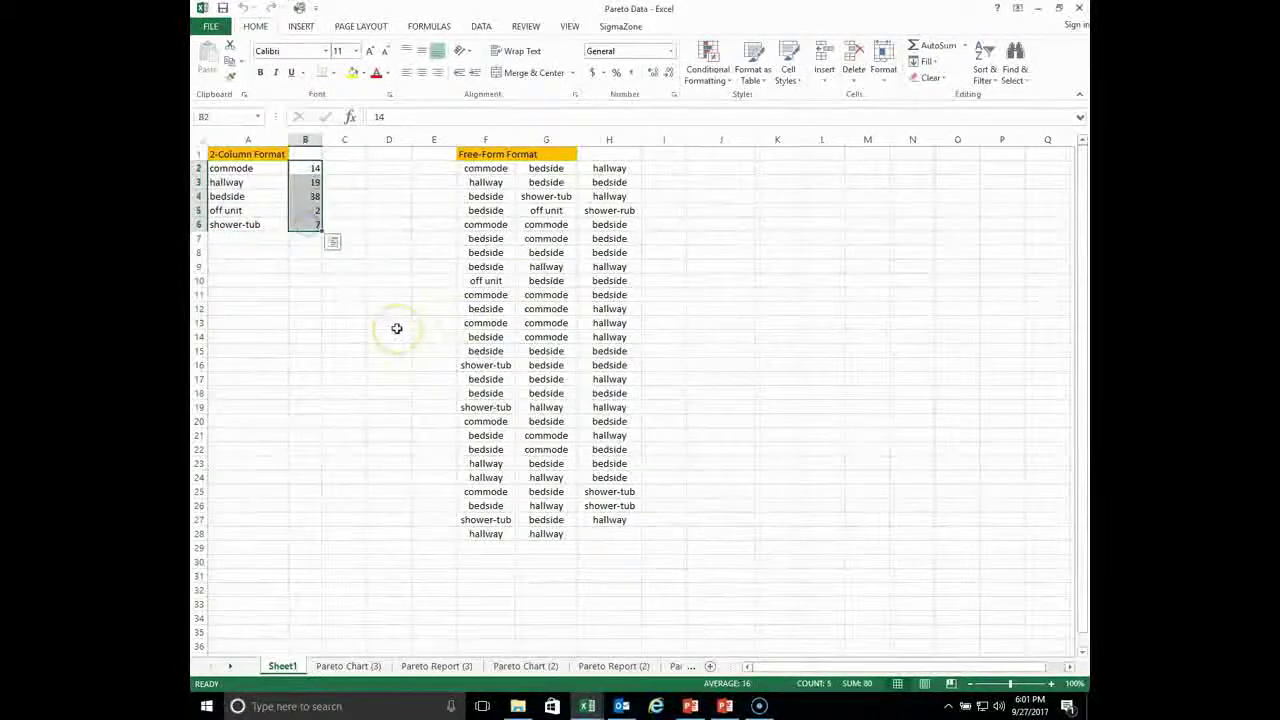
{"action": "left_click", "coordinate": [483, 170]}
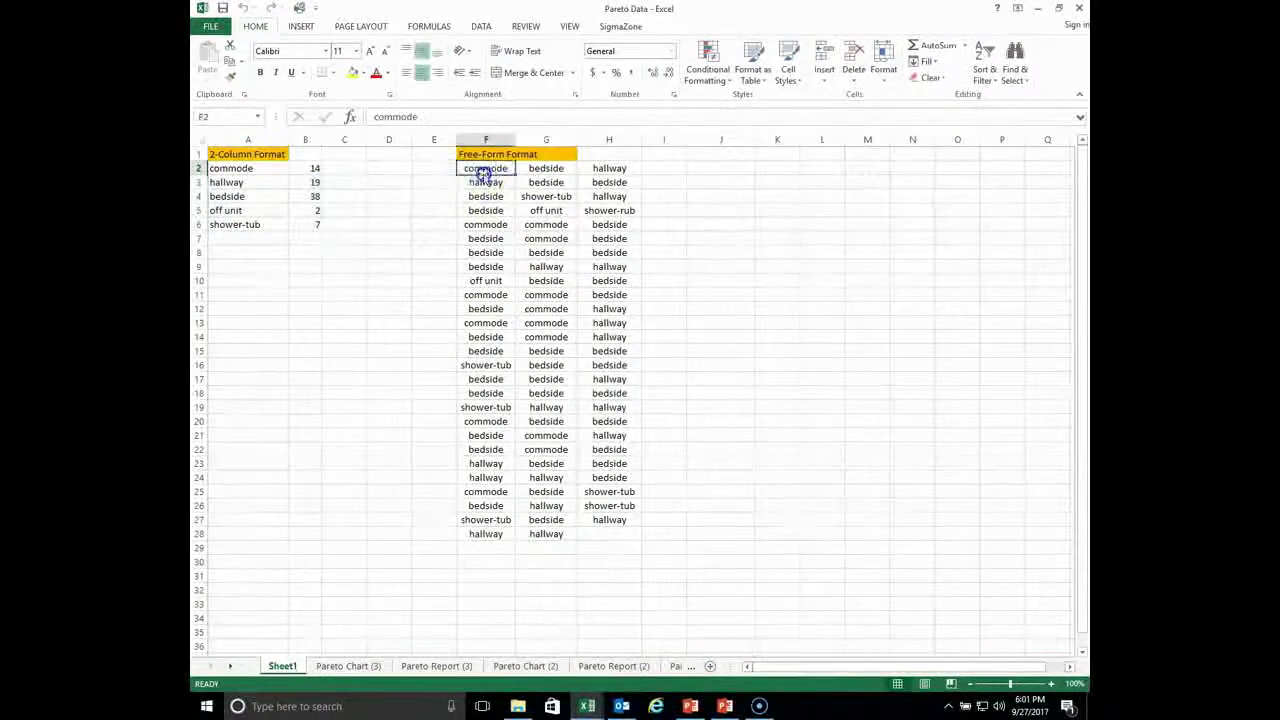
{"action": "left_click_drag", "start_coordinate": [478, 173], "coordinate": [613, 531]}
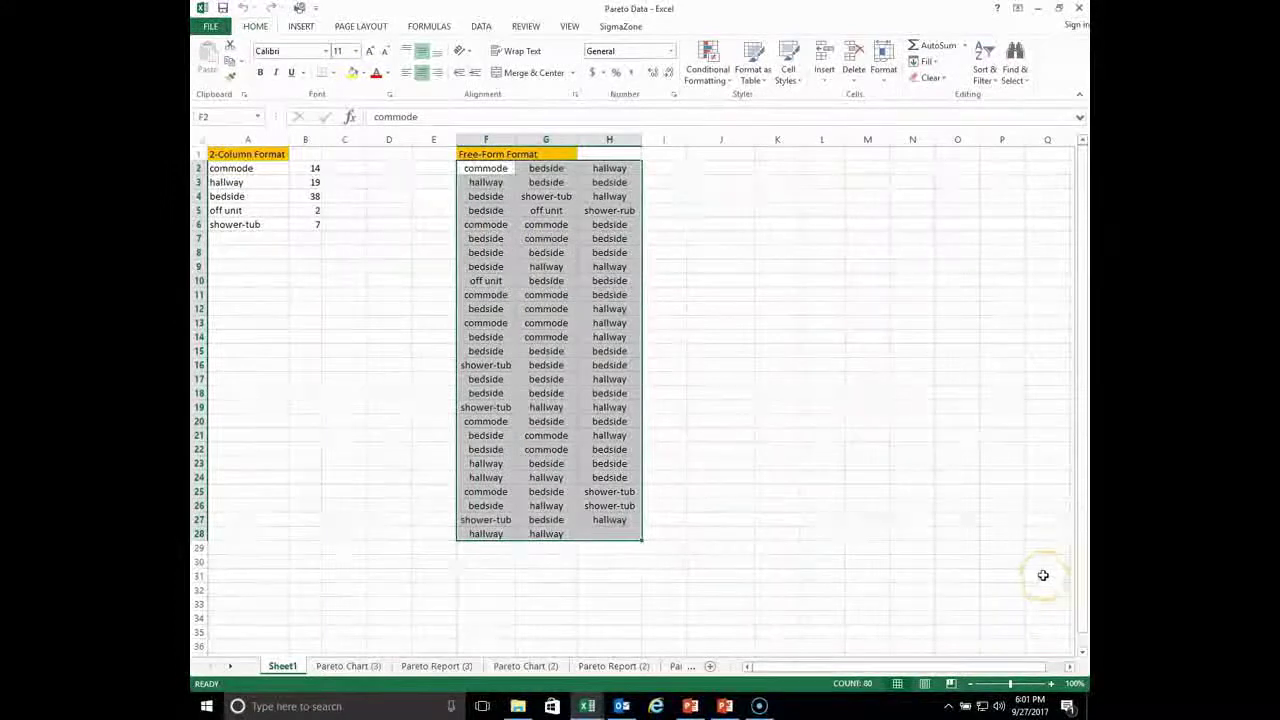
{"action": "left_click", "coordinate": [1005, 534]}
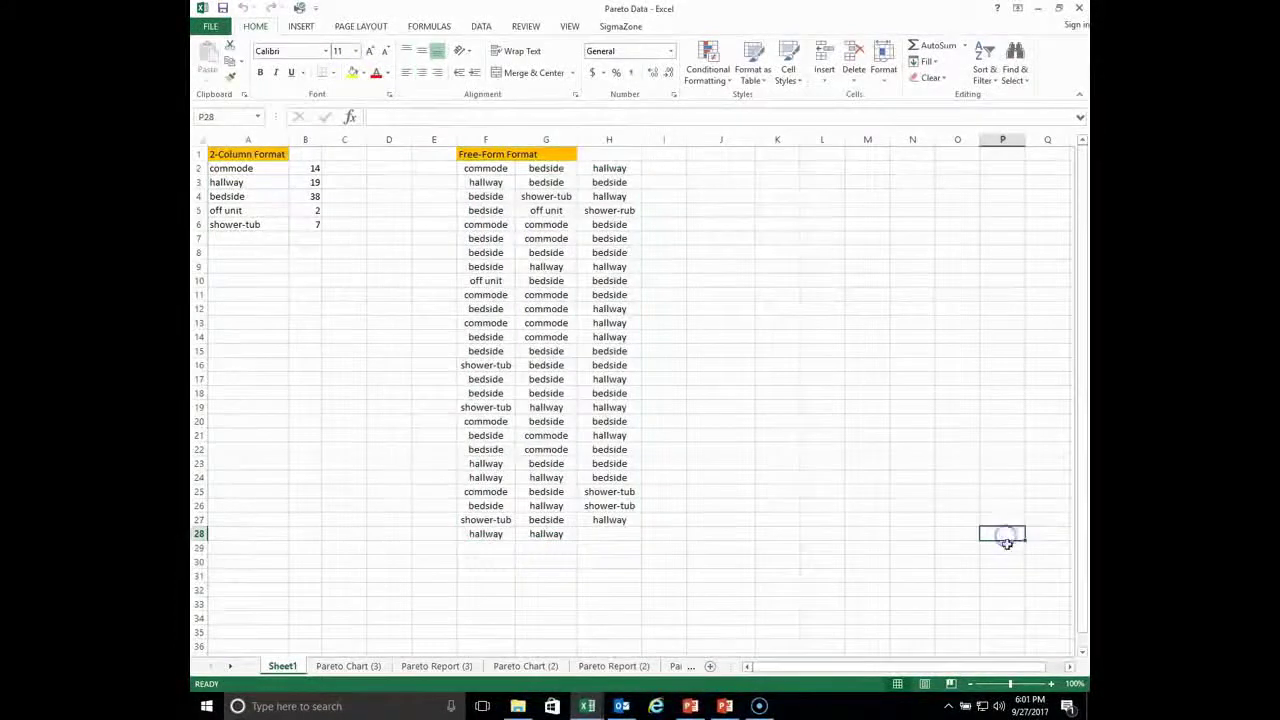
{"action": "left_click", "coordinate": [438, 670]}
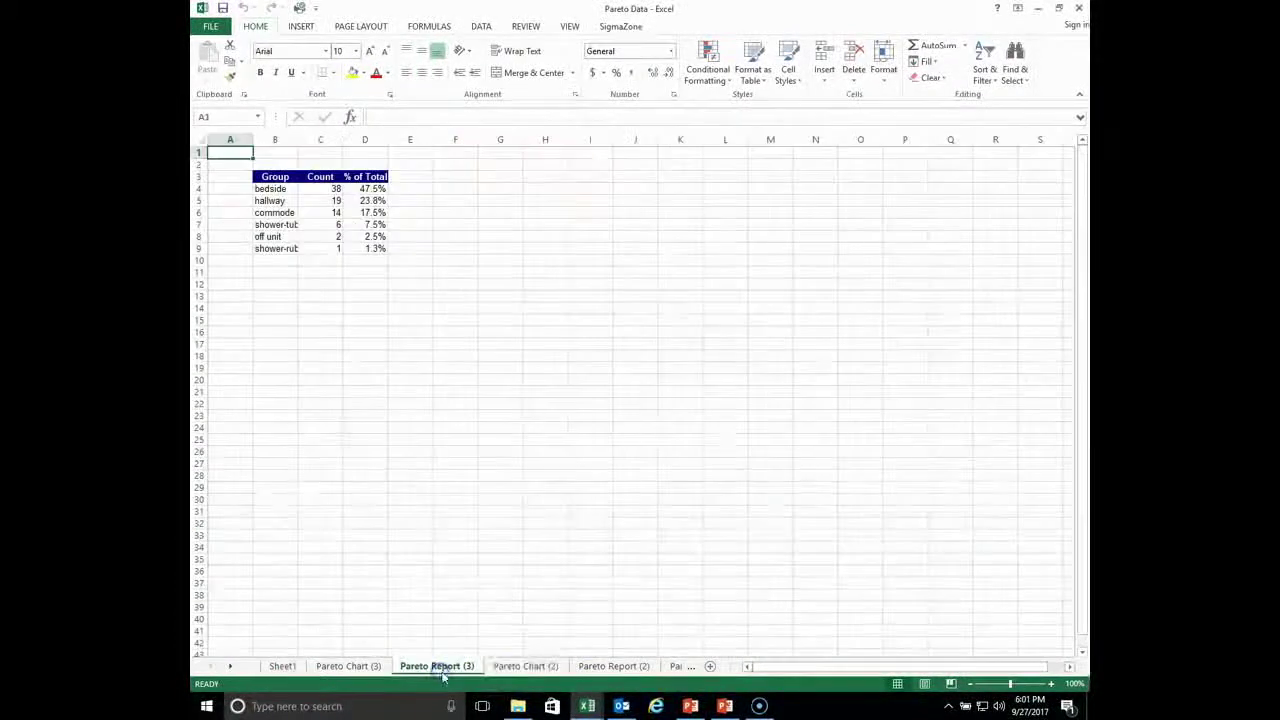
{"action": "left_click", "coordinate": [508, 665]}
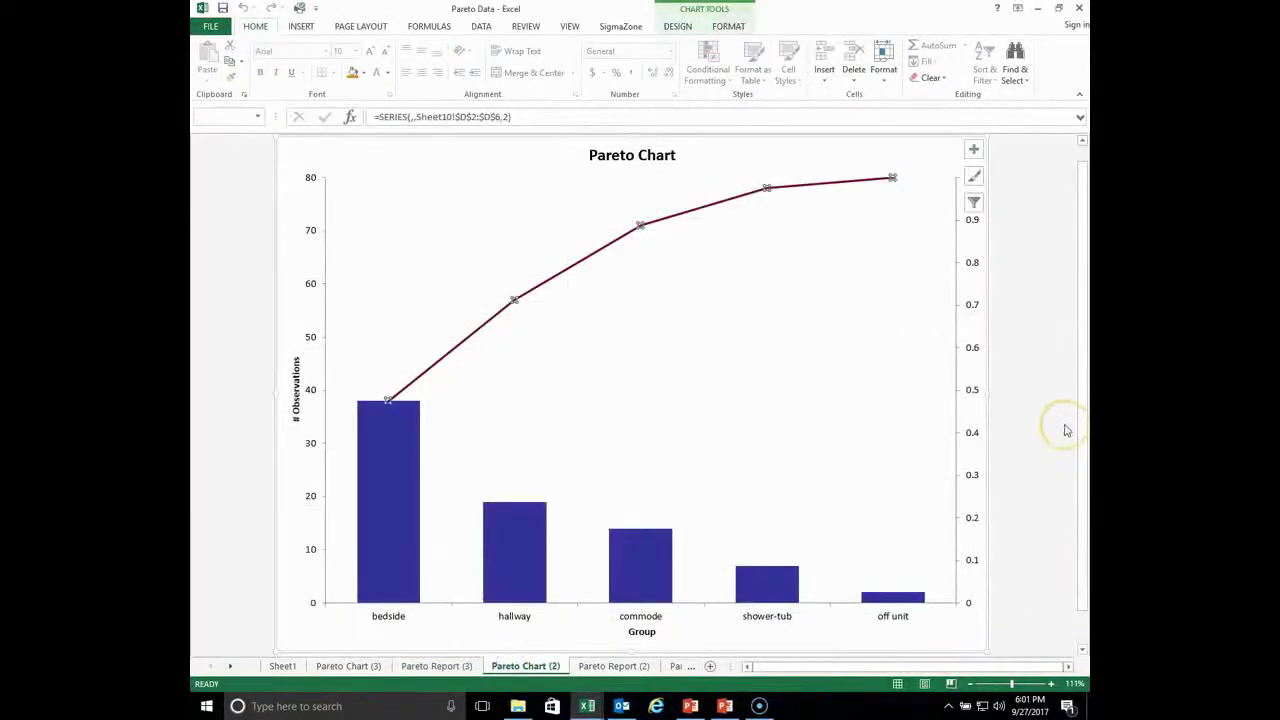